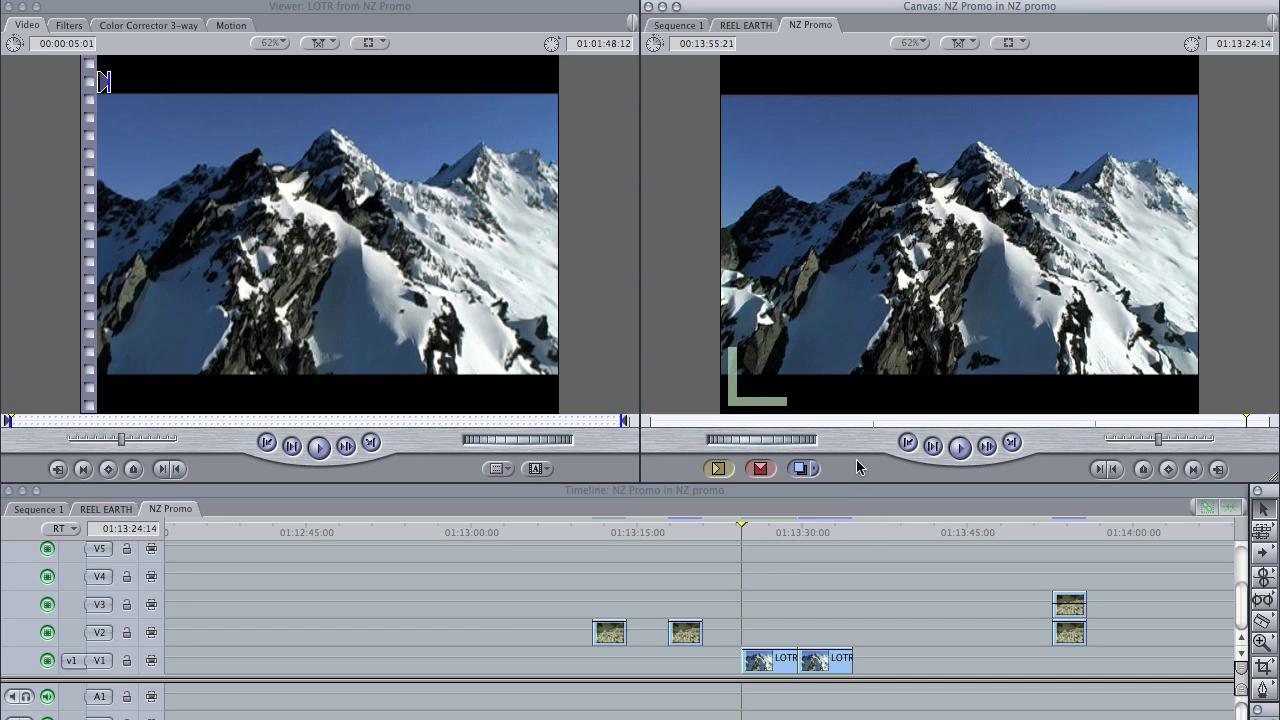
Play through the LOTR clips in the NZ Promo sequence, then park the playhead back within them
key(space)
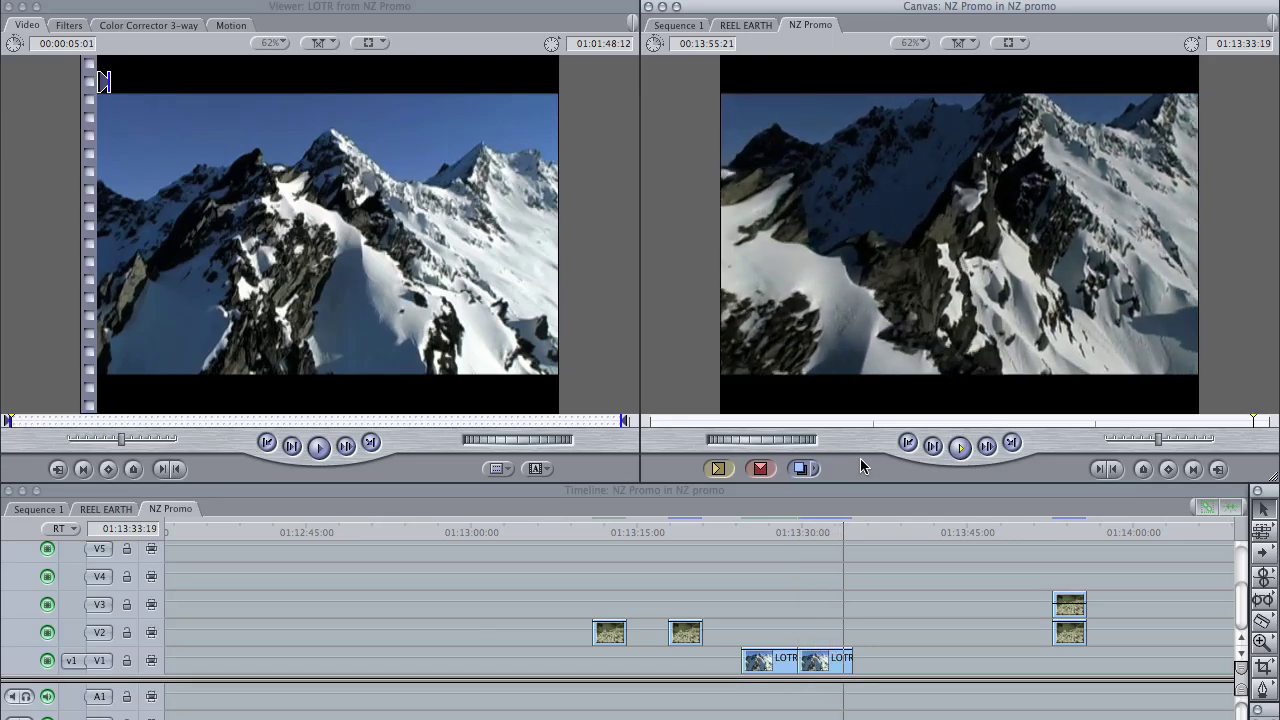
key(space)
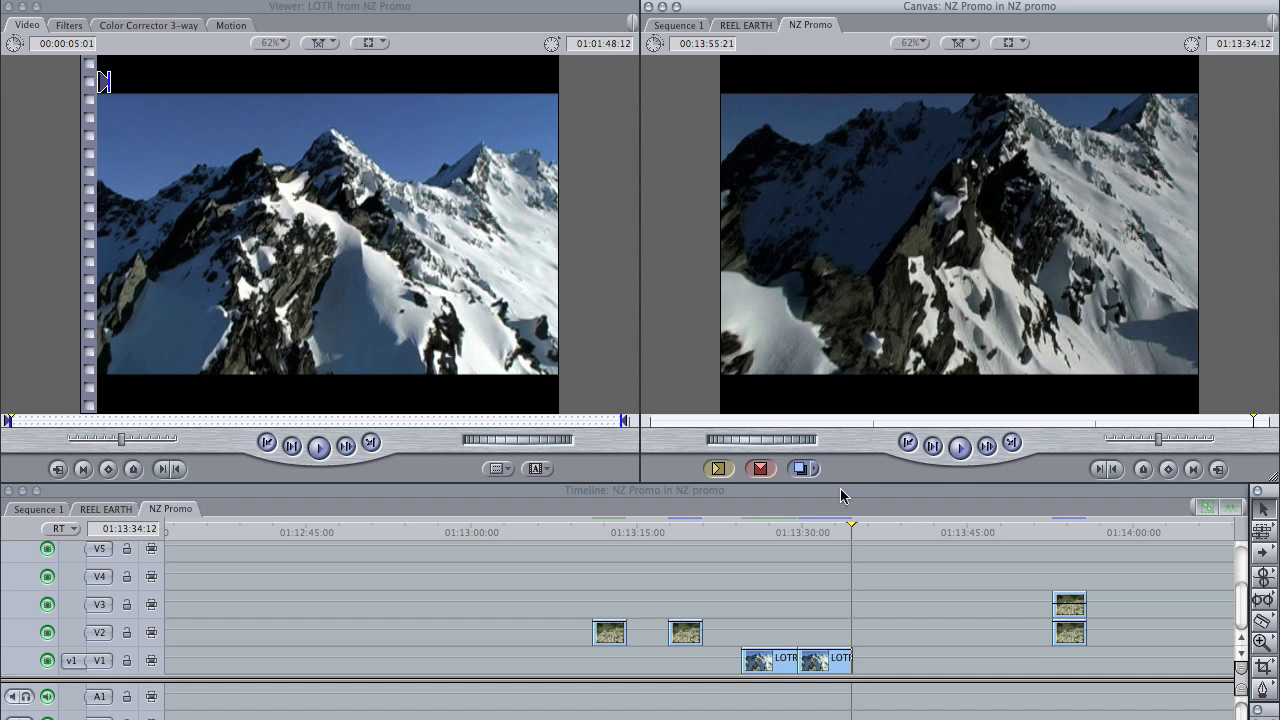
click(776, 533)
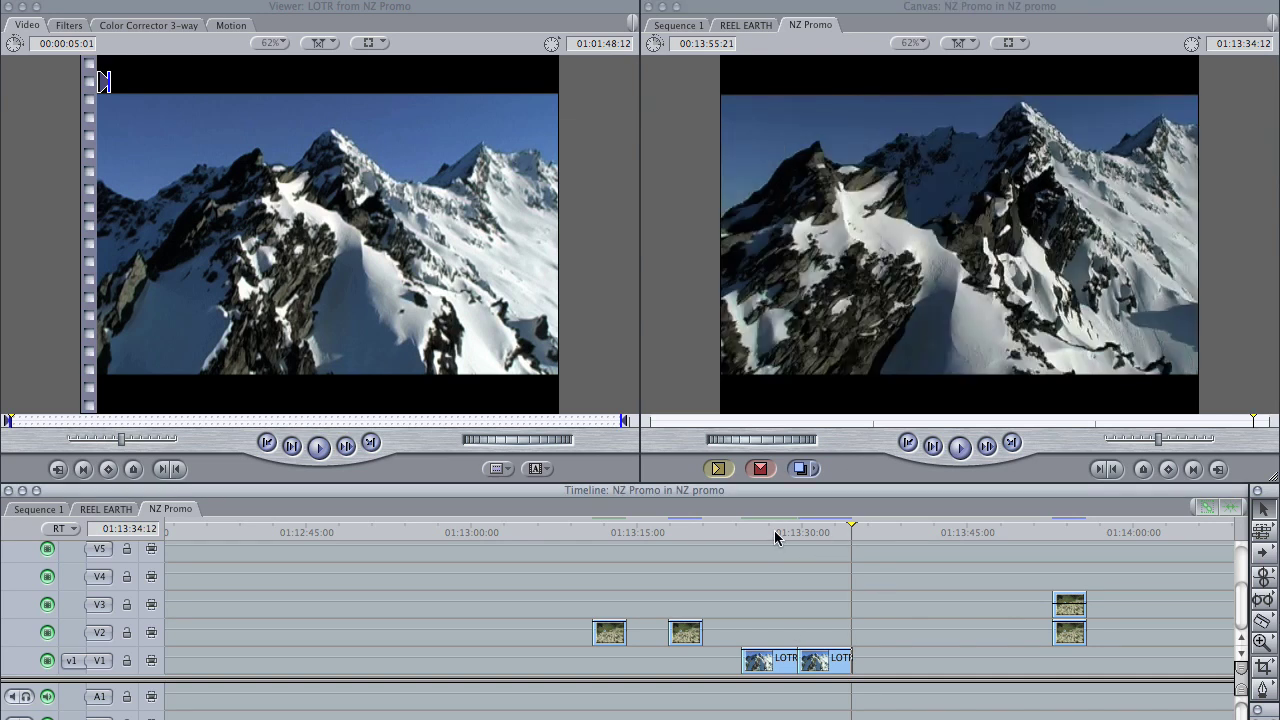
Play the V2 sheep clip from its start to check the shake, then jump to the next V2 clip
click(600, 524)
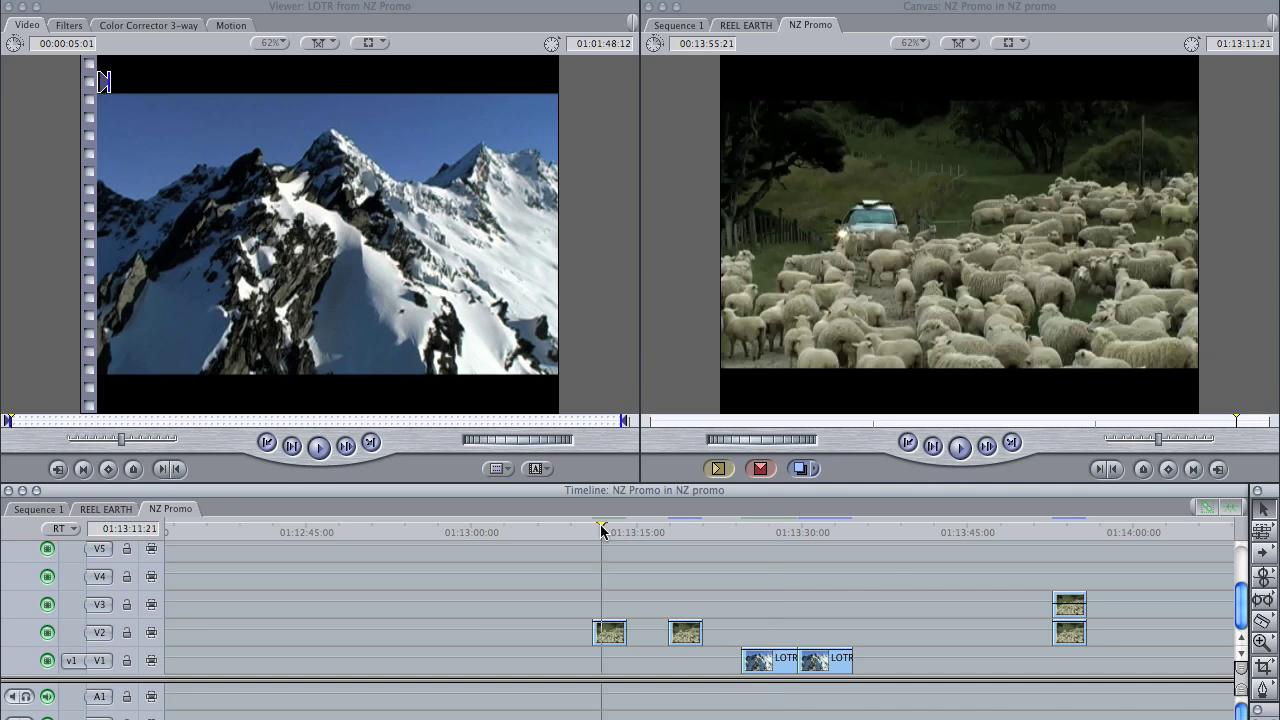
key(space)
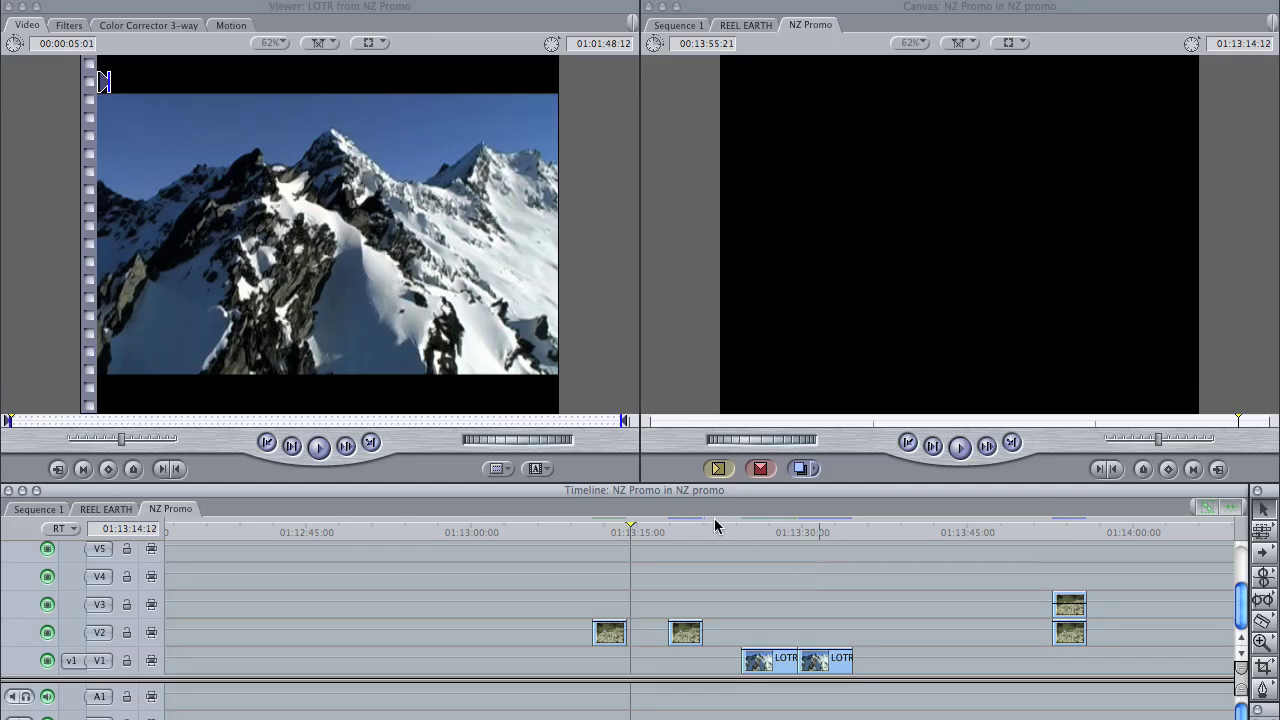
key(Down)
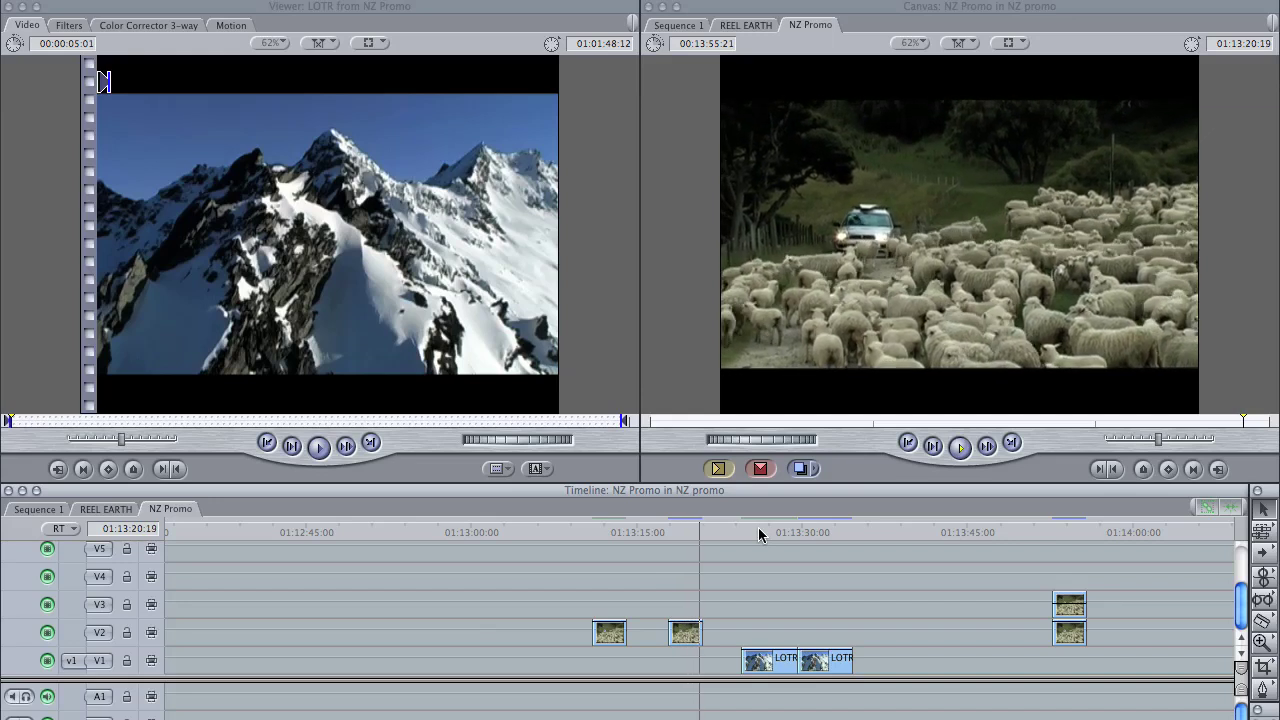
Load the car through sheep clip from V2 in the Viewer and apply the Video > SmoothCam filter
click(605, 532)
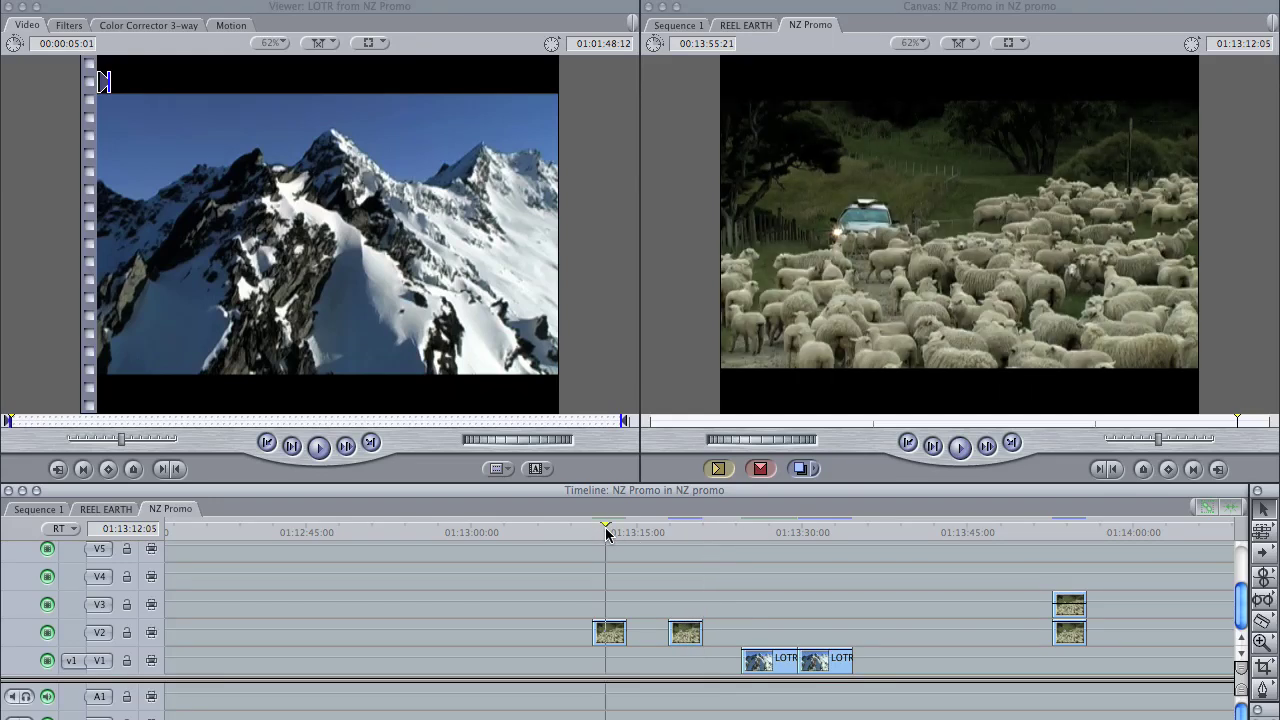
double_click(607, 633)
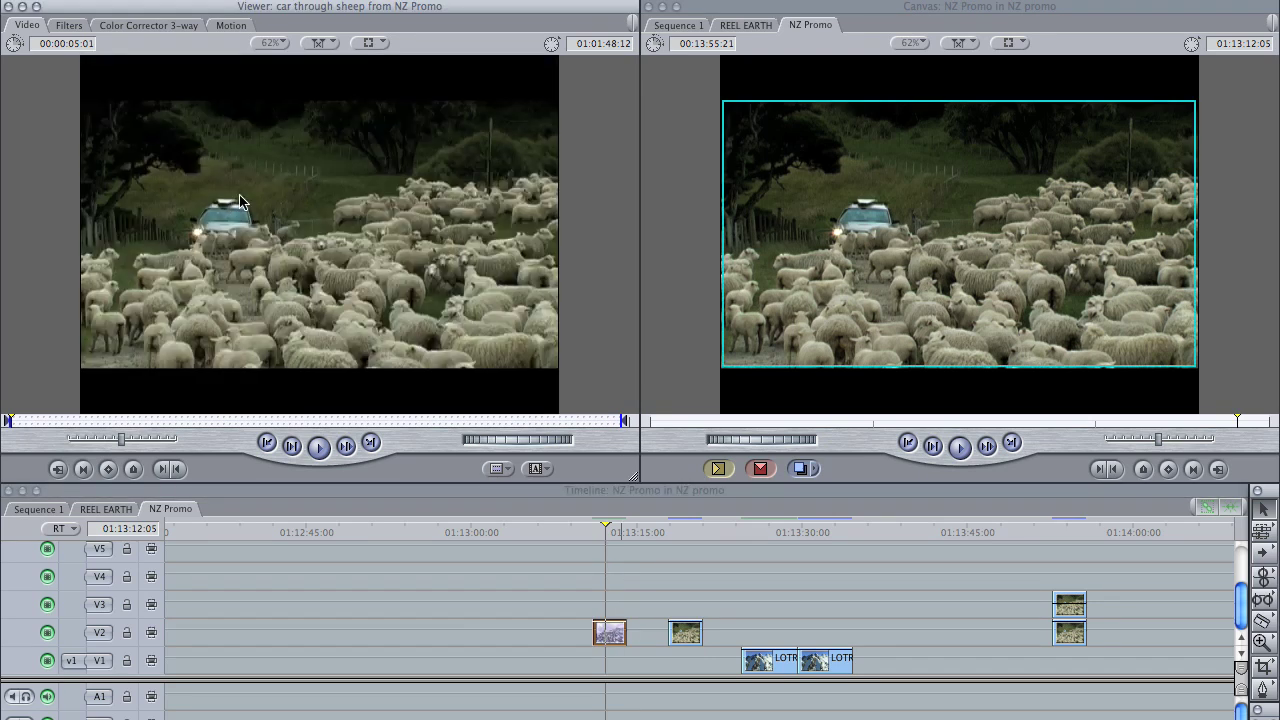
click(515, 0)
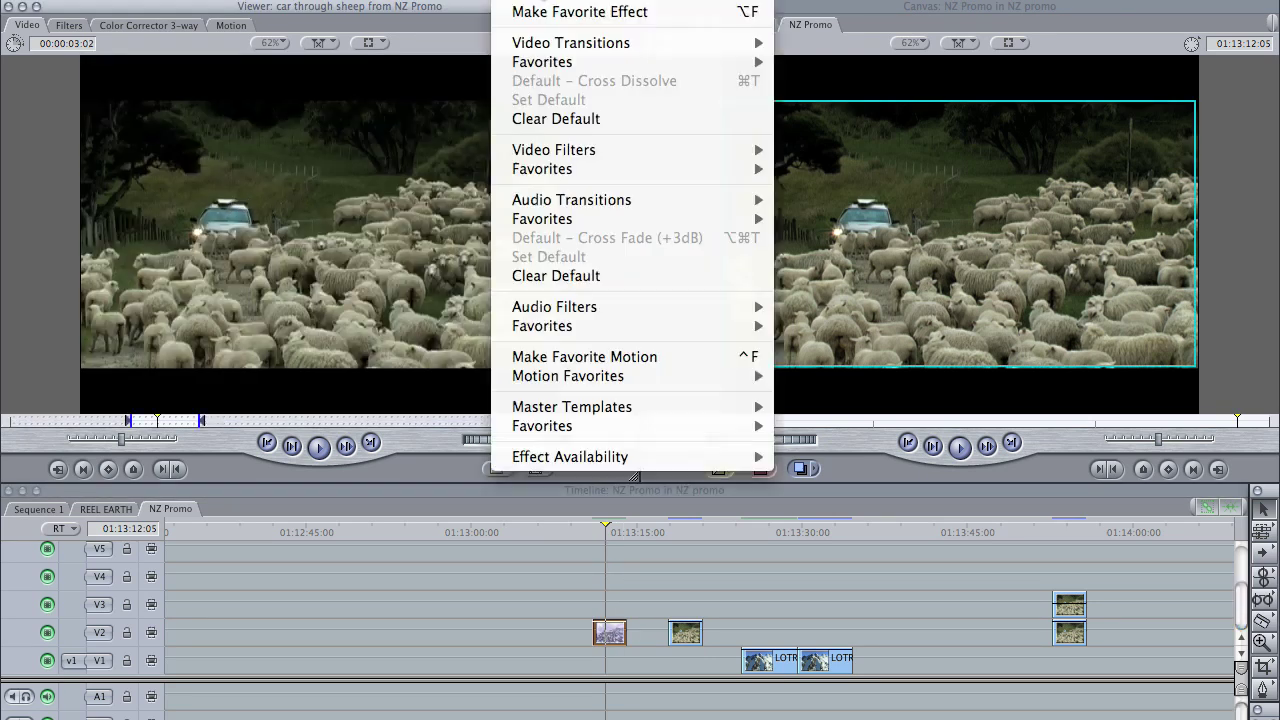
mouse_move(541, 150)
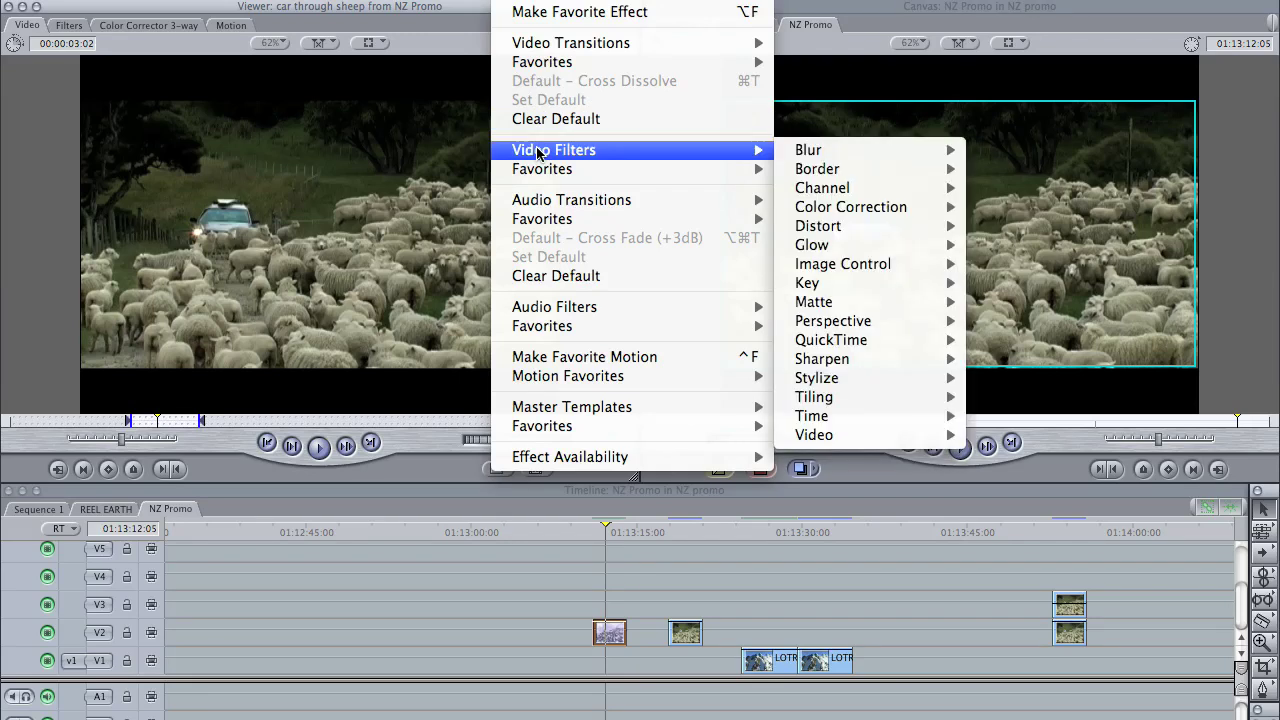
mouse_move(887, 437)
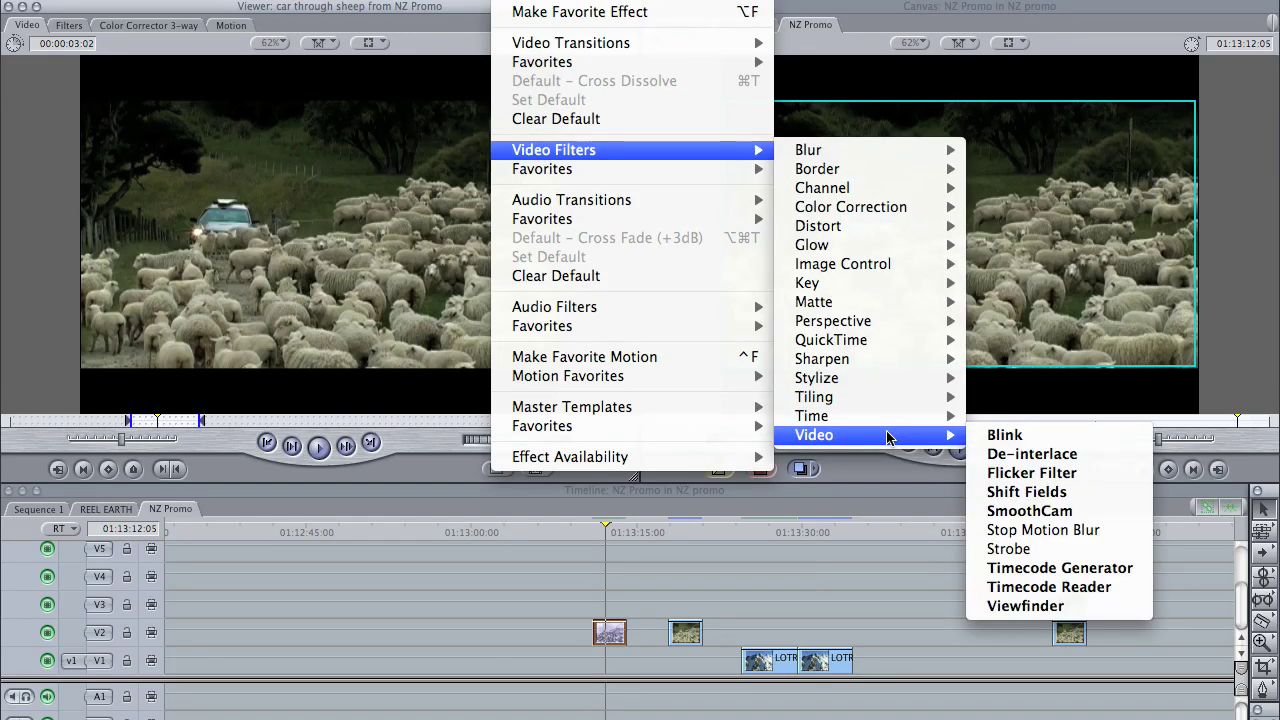
click(1100, 517)
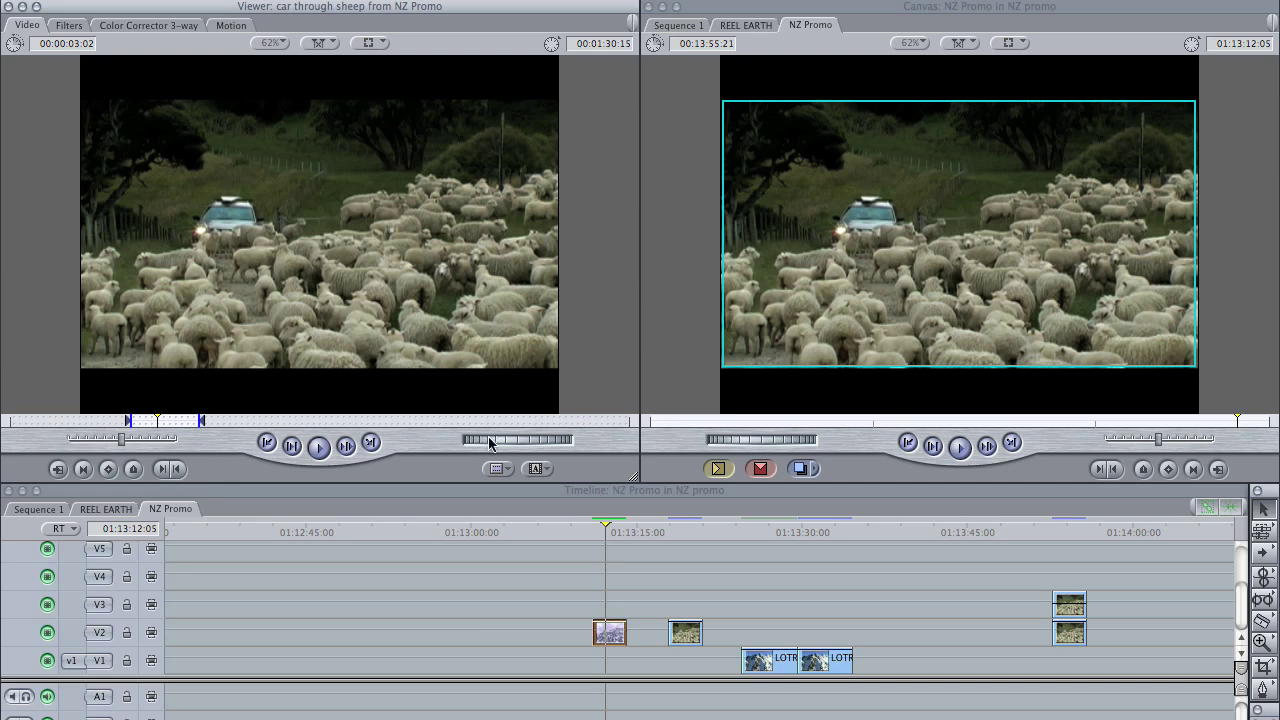
Extend the sheep clip's out point in the Viewer and place the lengthened copy onto V2
click(611, 637)
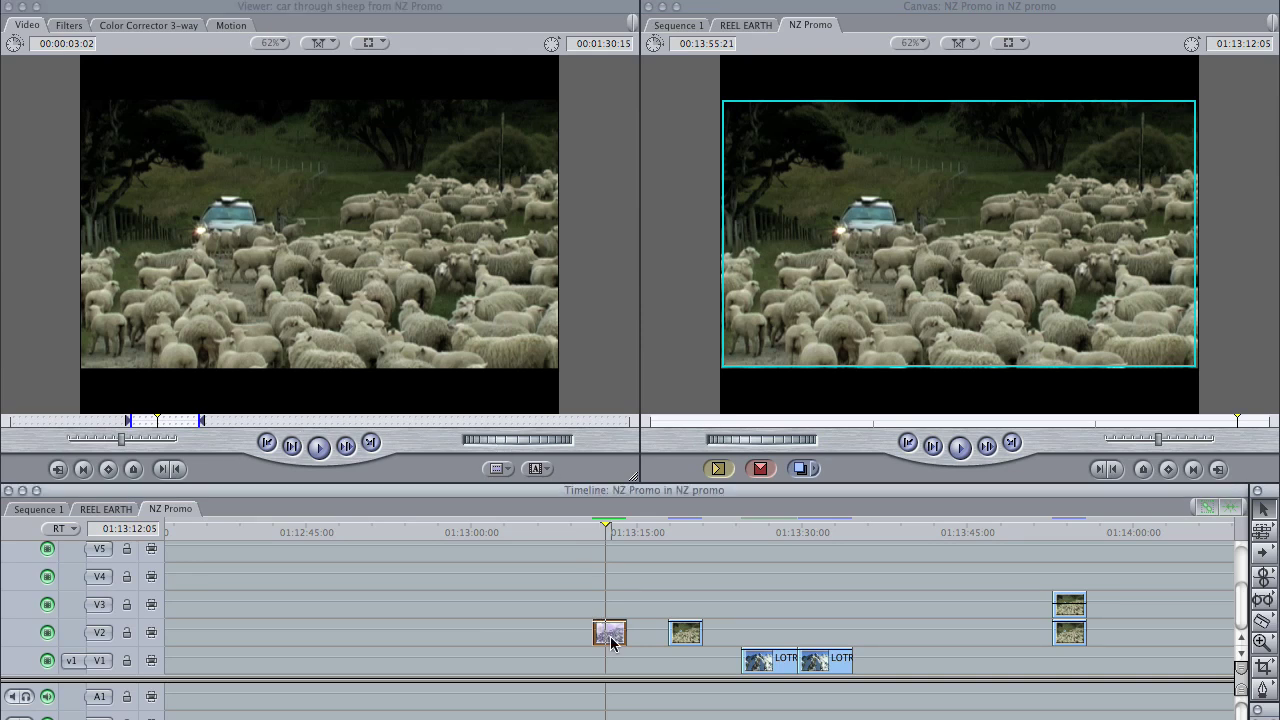
click(345, 408)
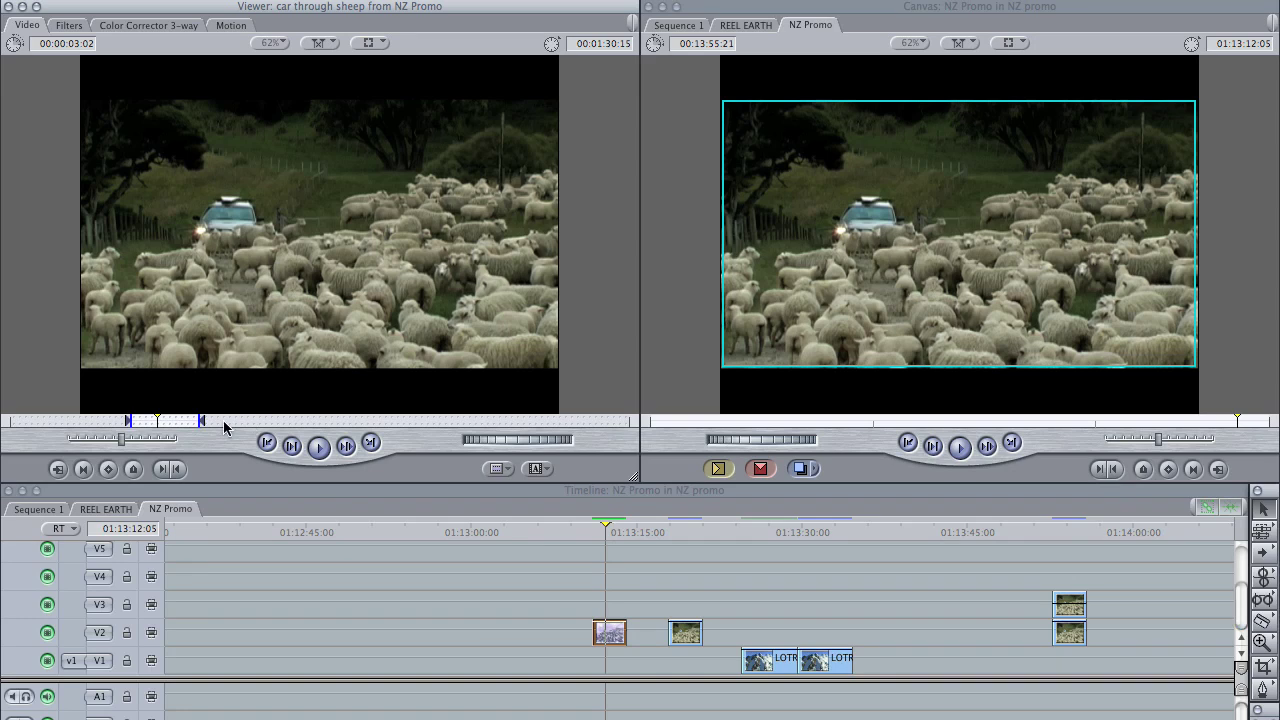
drag(200, 422, 351, 424)
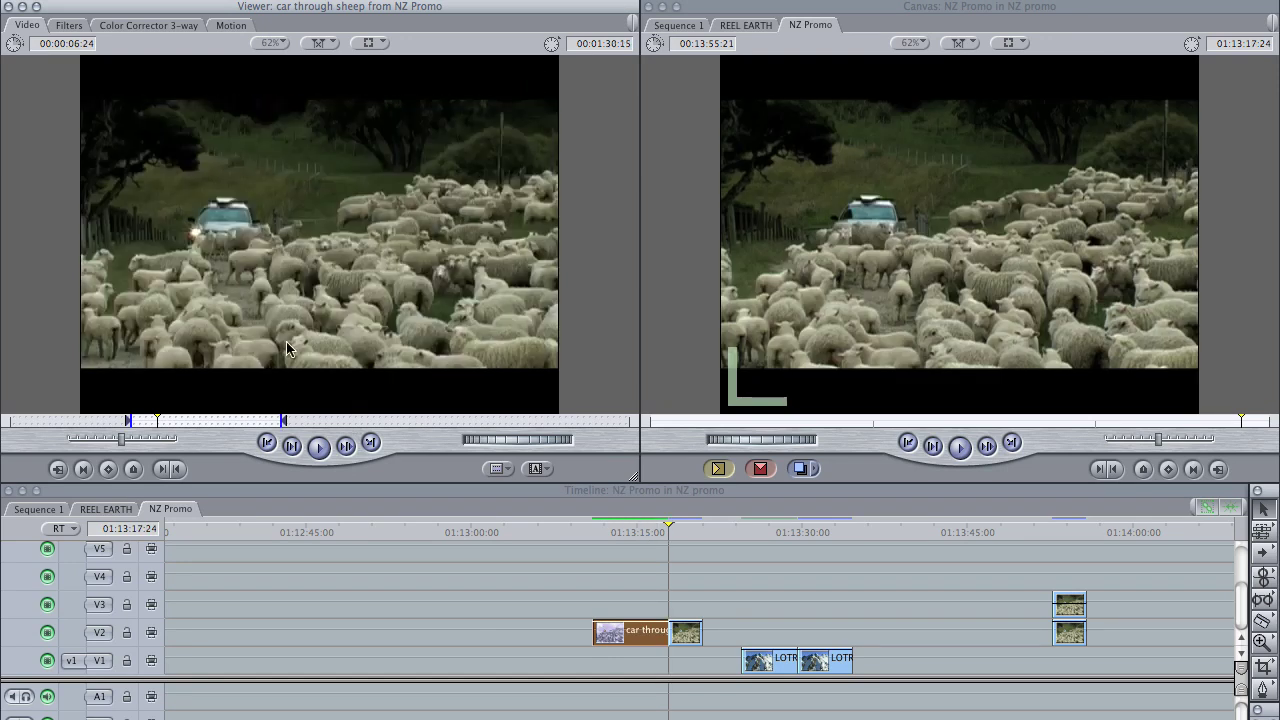
drag(295, 345, 312, 628)
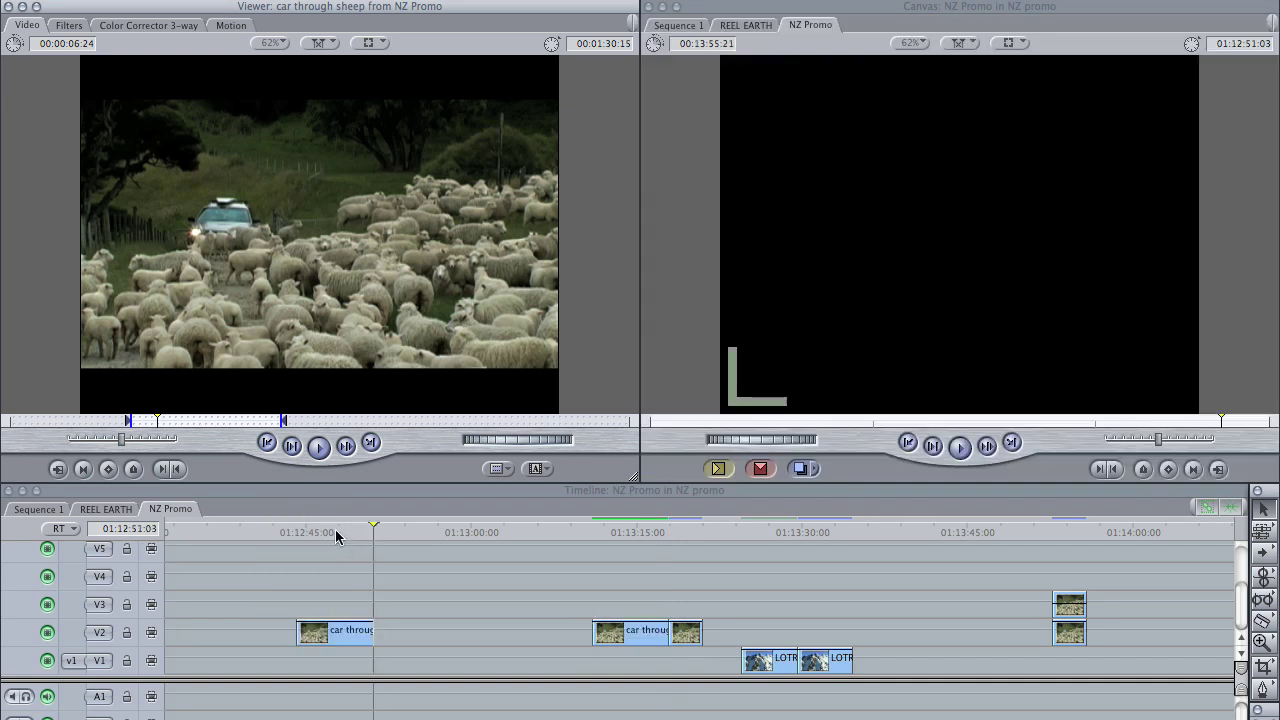
key(super+z)
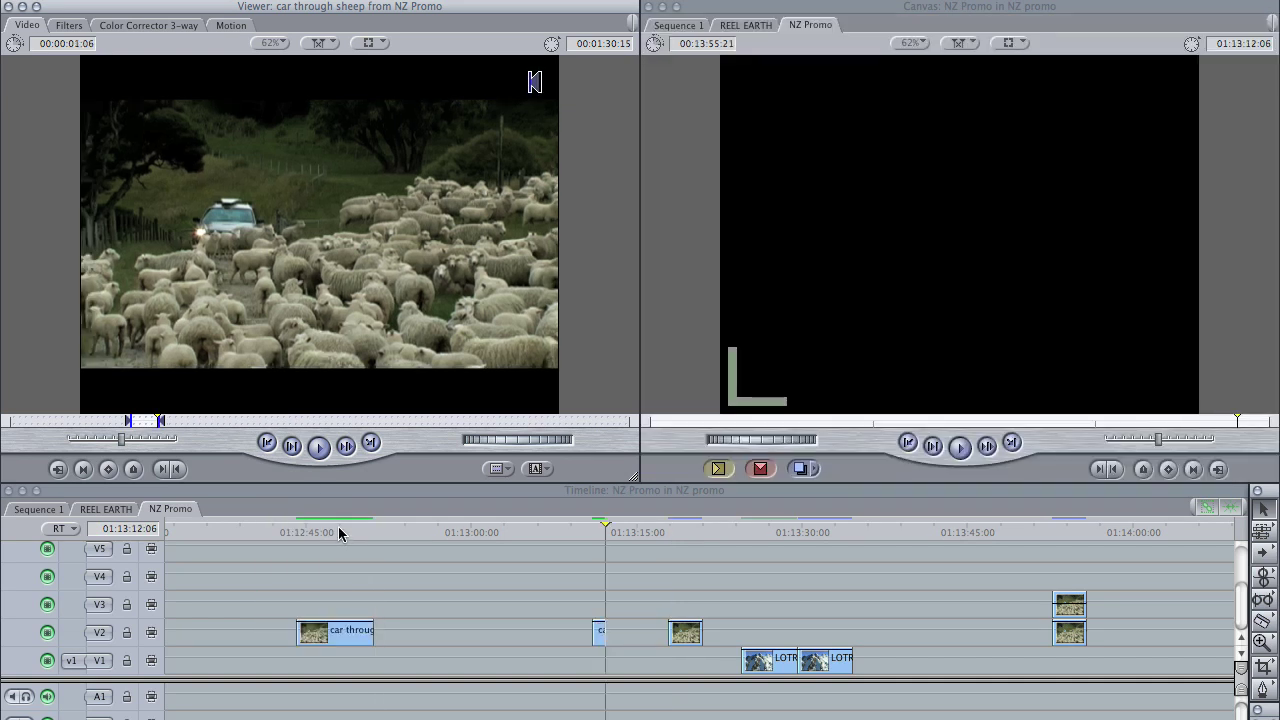
Mark Out and In points around the newly placed sheep clip near 01:12:45
click(344, 525)
click(376, 533)
key(o)
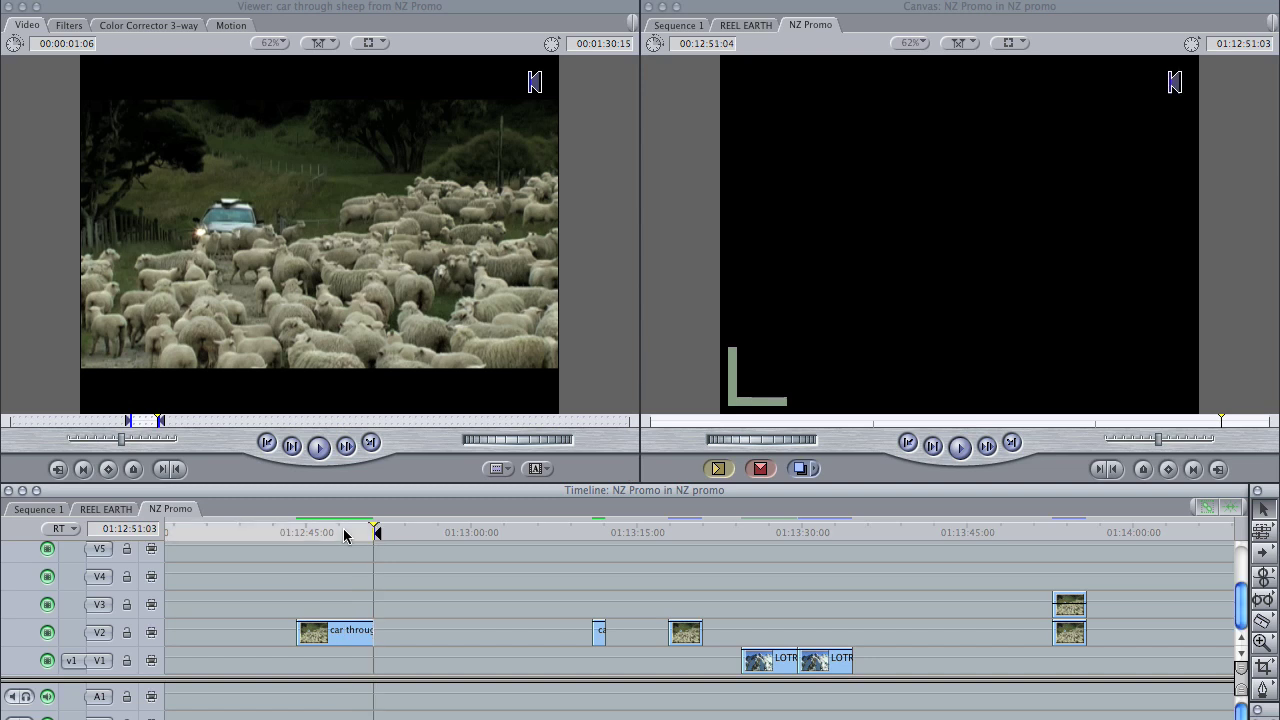
key(Up)
key(i)
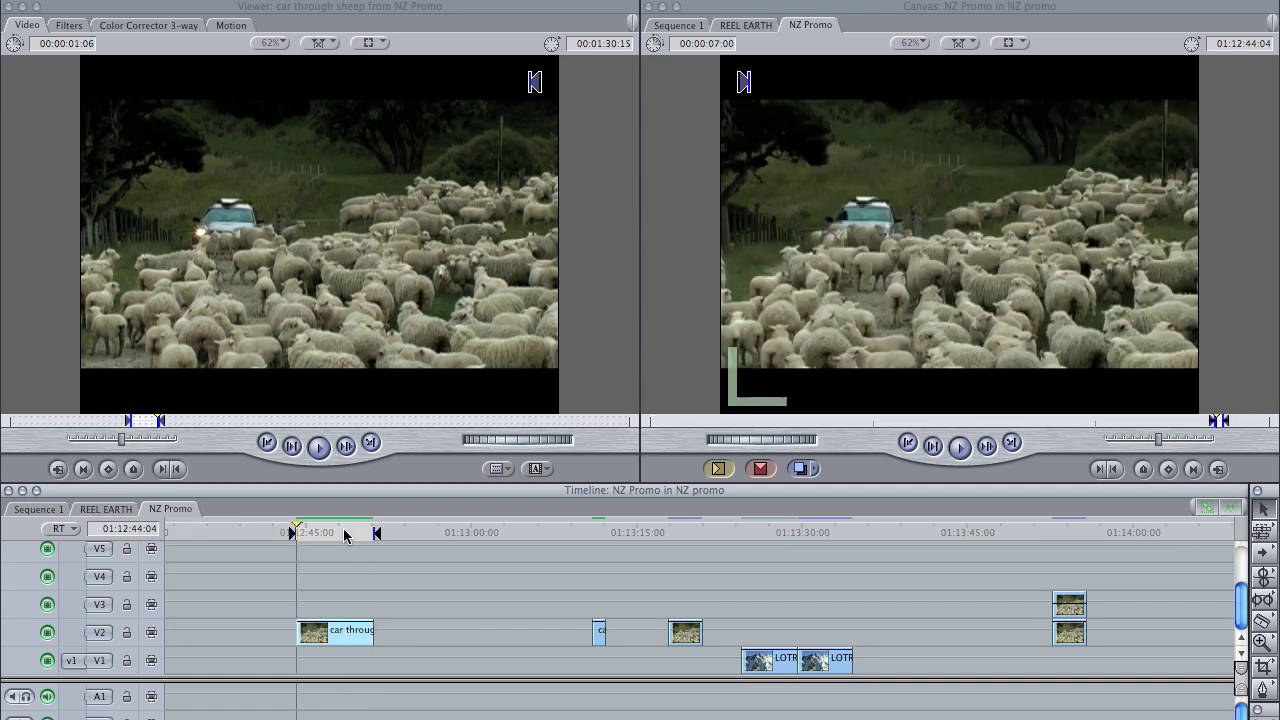
click(180, 0)
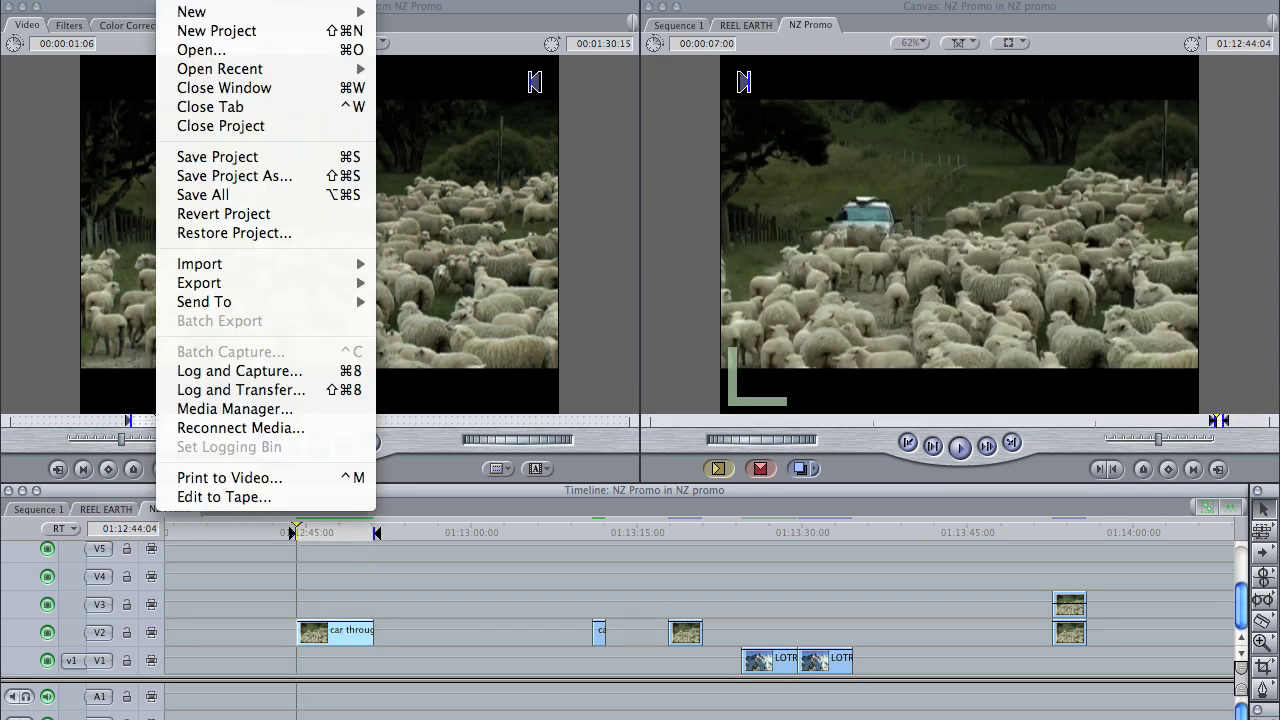
mouse_move(220, 288)
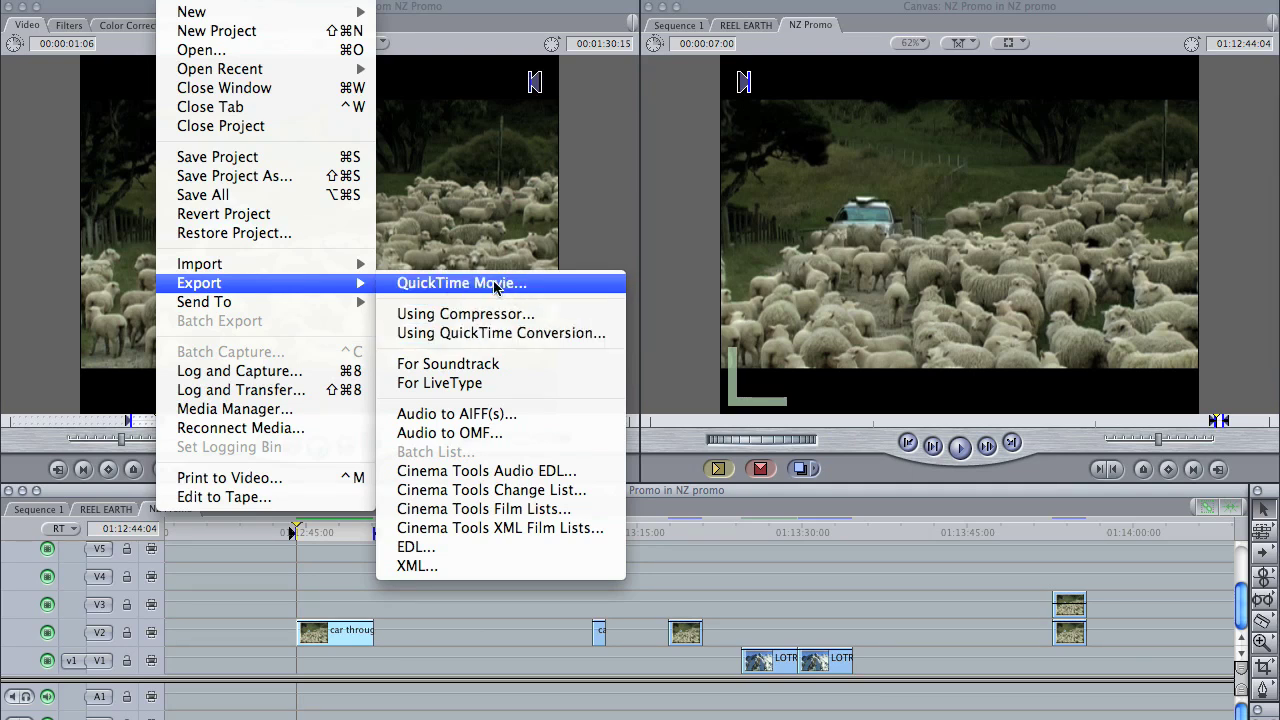
click(339, 592)
click(333, 537)
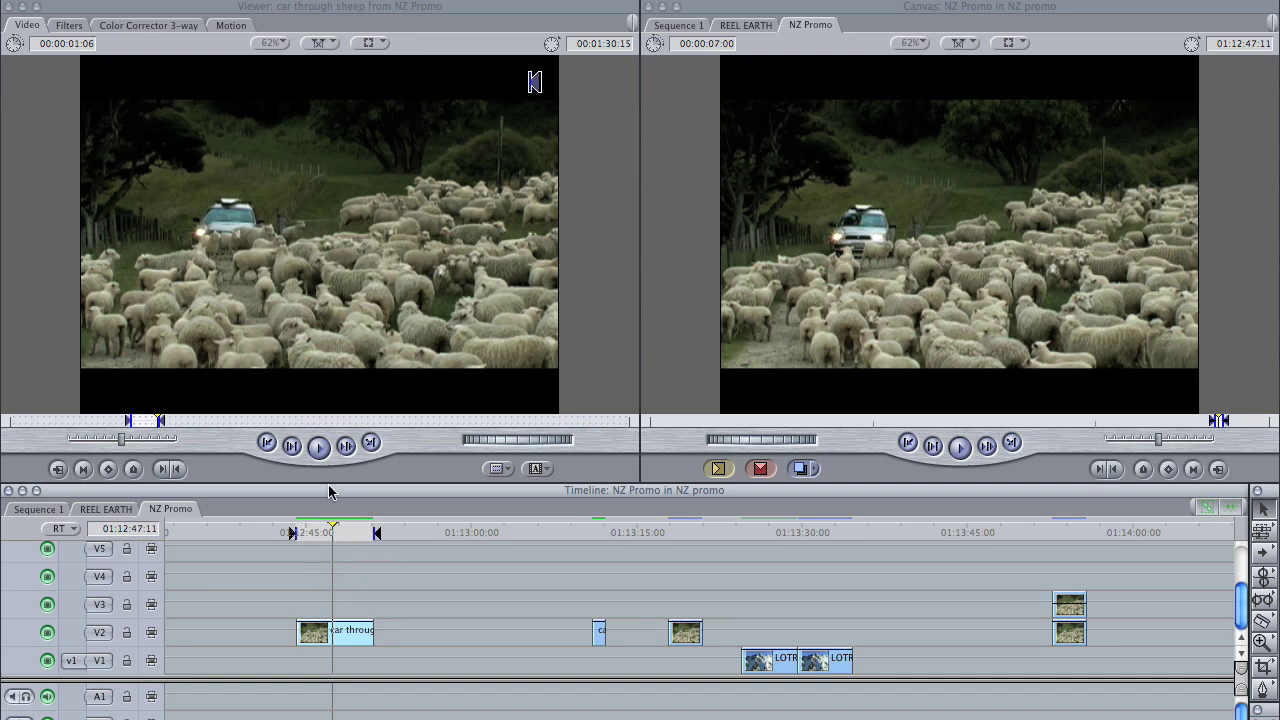
Park the playhead at 01:13:19, load the V2 sheep clip in the Viewer and show its Filters tab
click(325, 533)
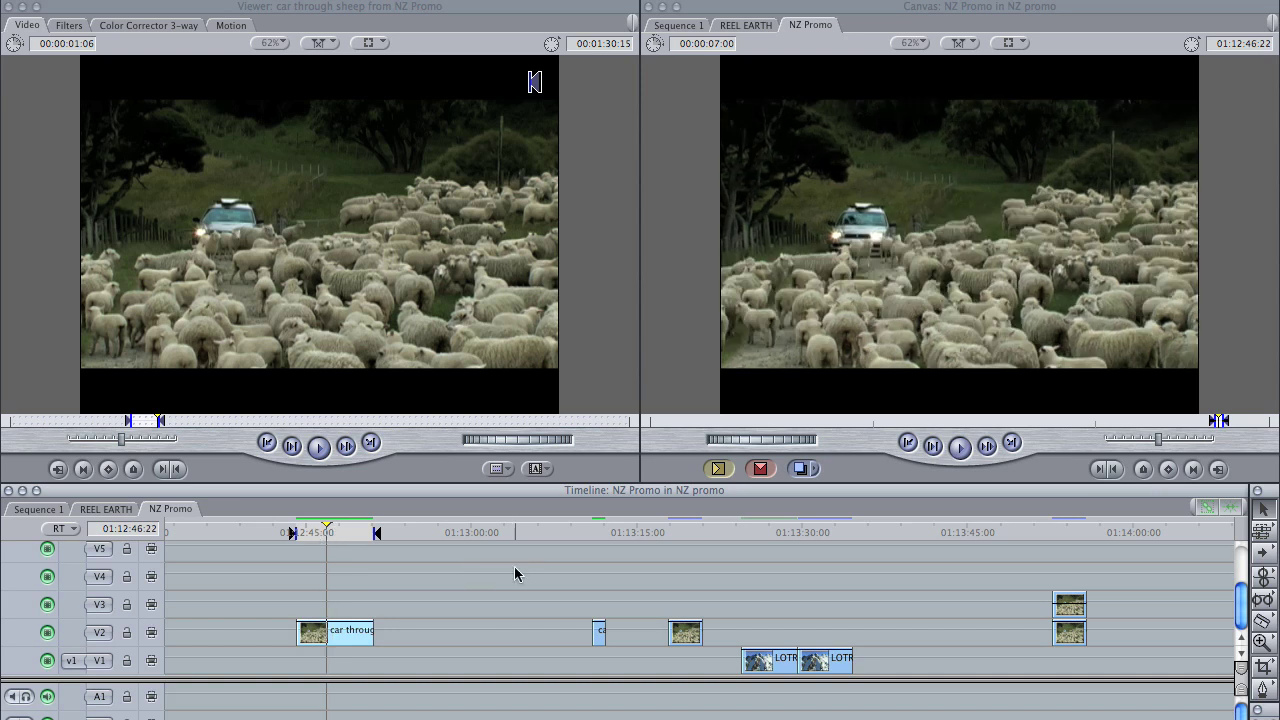
click(680, 530)
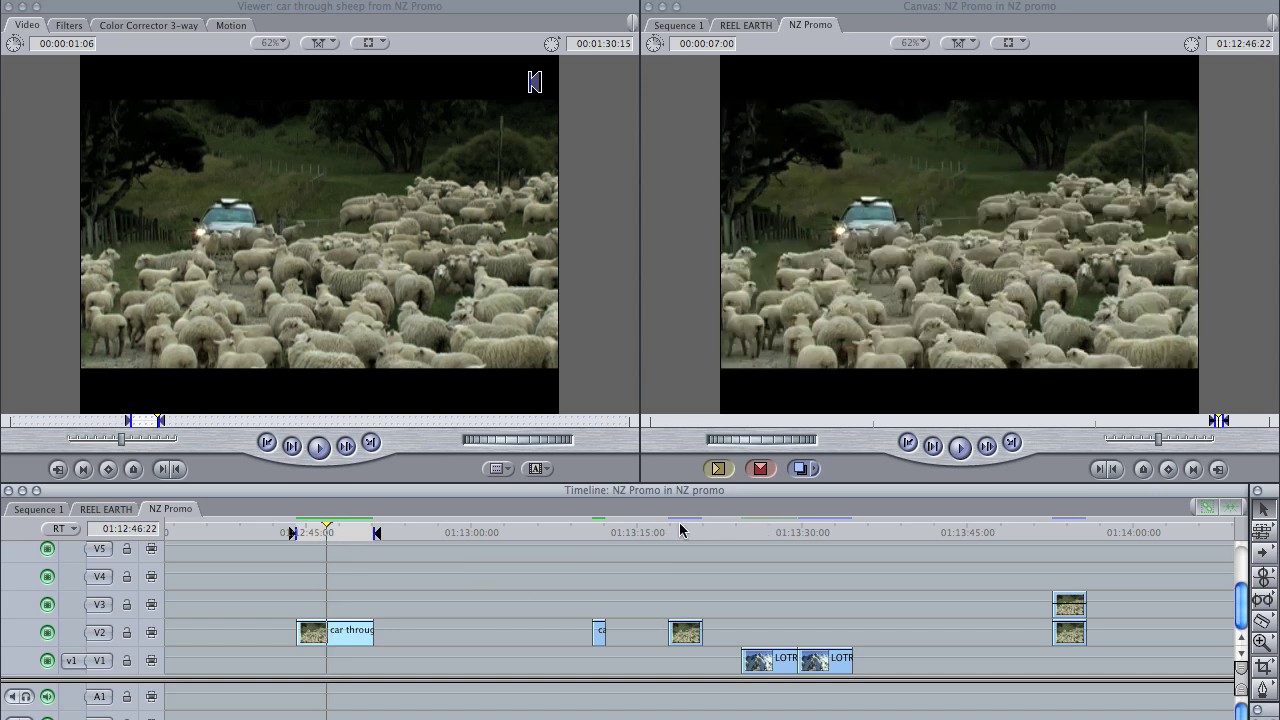
click(687, 531)
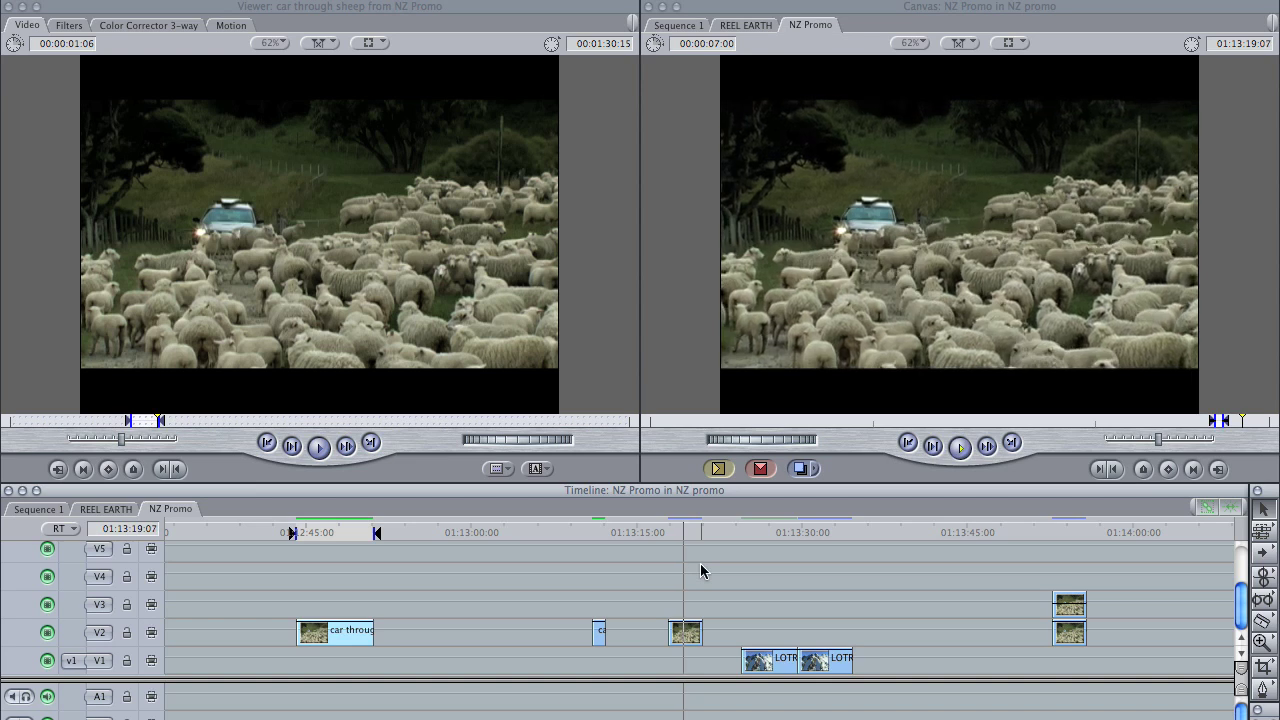
click(687, 637)
click(277, 423)
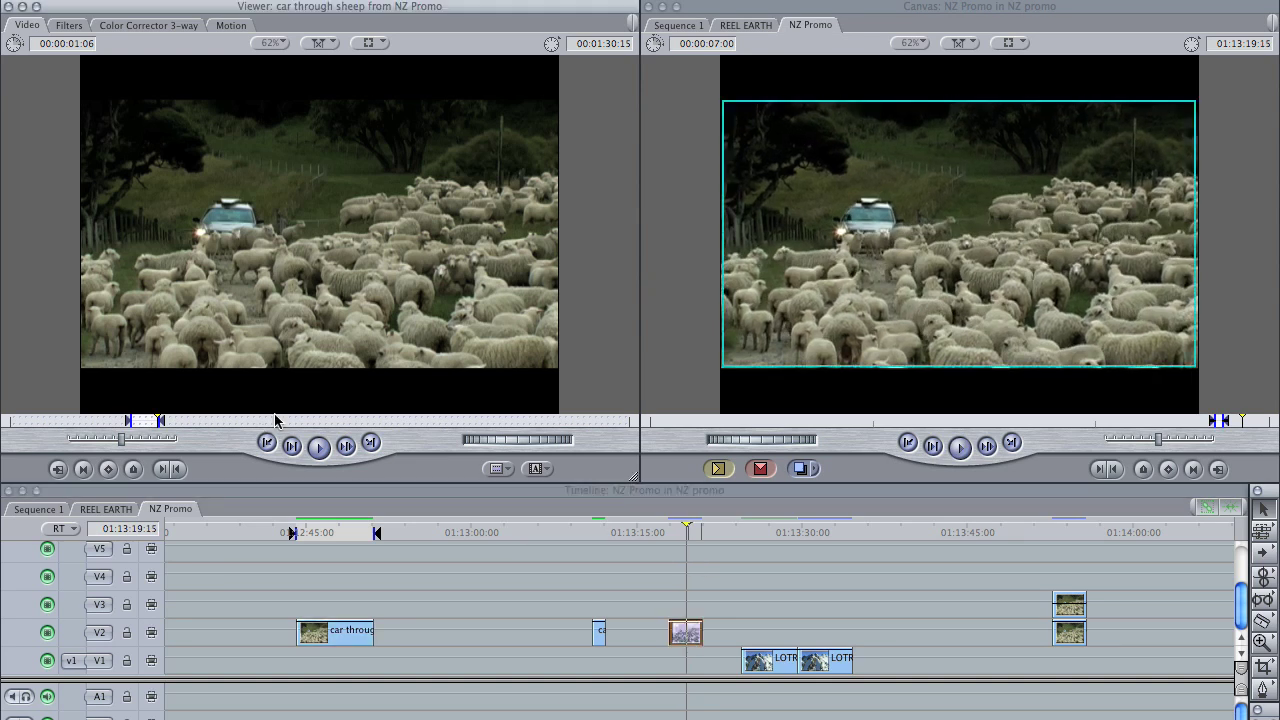
click(68, 26)
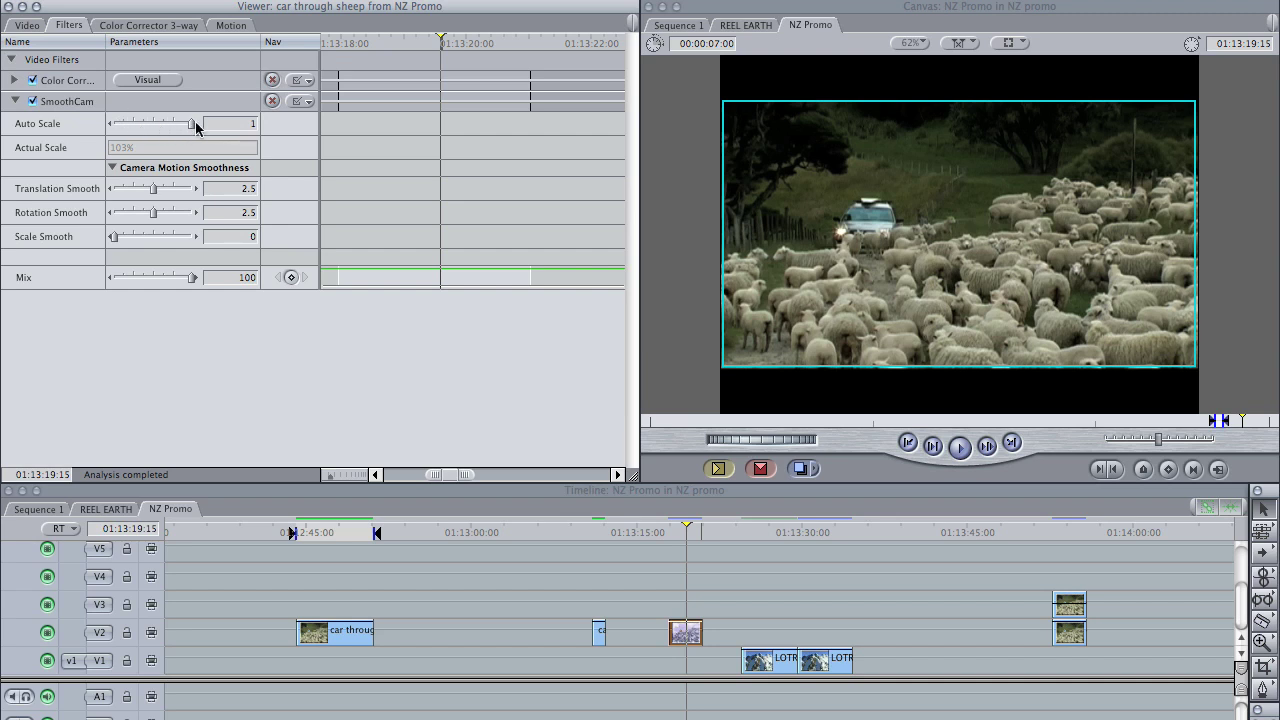
Toggle SmoothCam Auto Scale off and back on, and set Translation Smooth to 2.53
drag(184, 124, 106, 124)
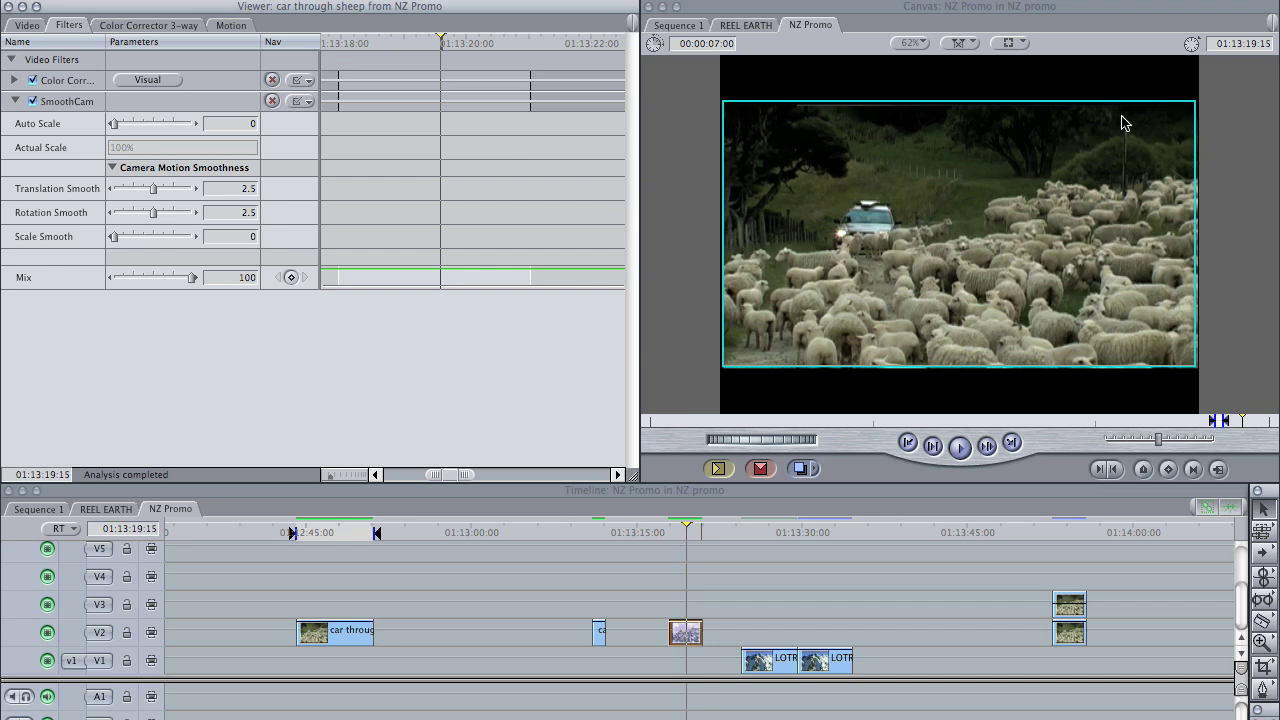
drag(150, 123, 192, 124)
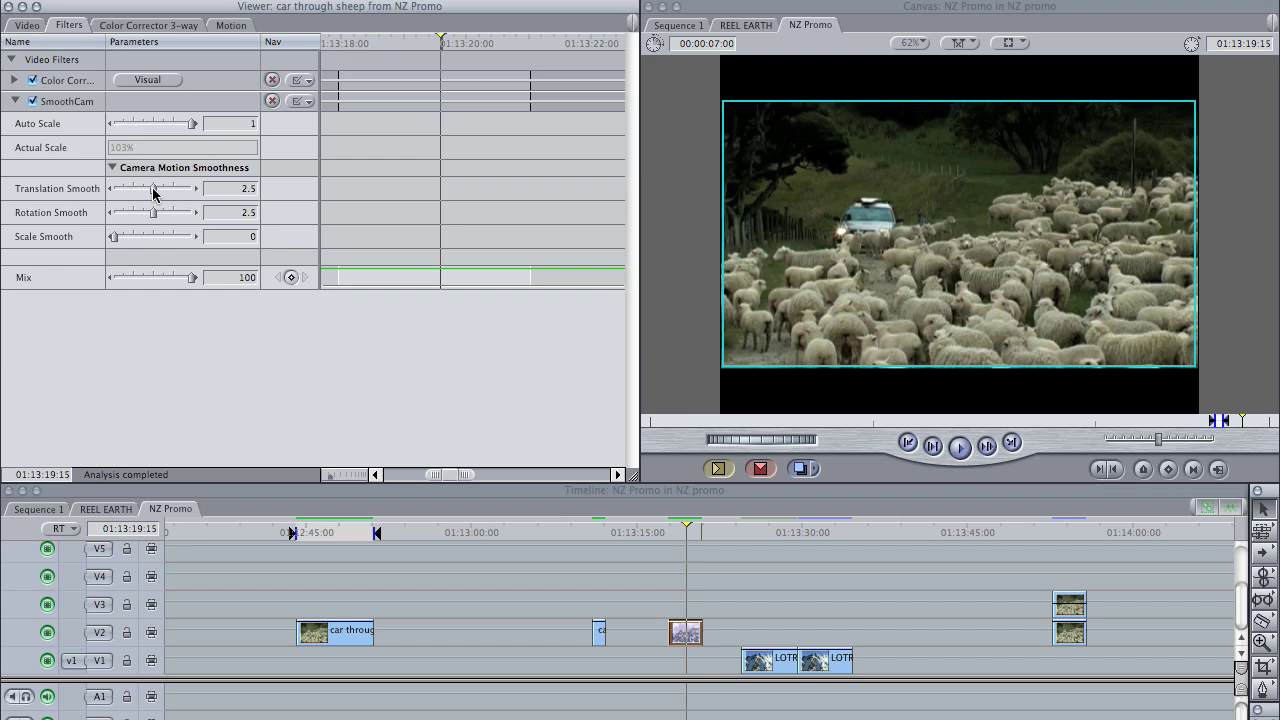
drag(155, 193, 171, 191)
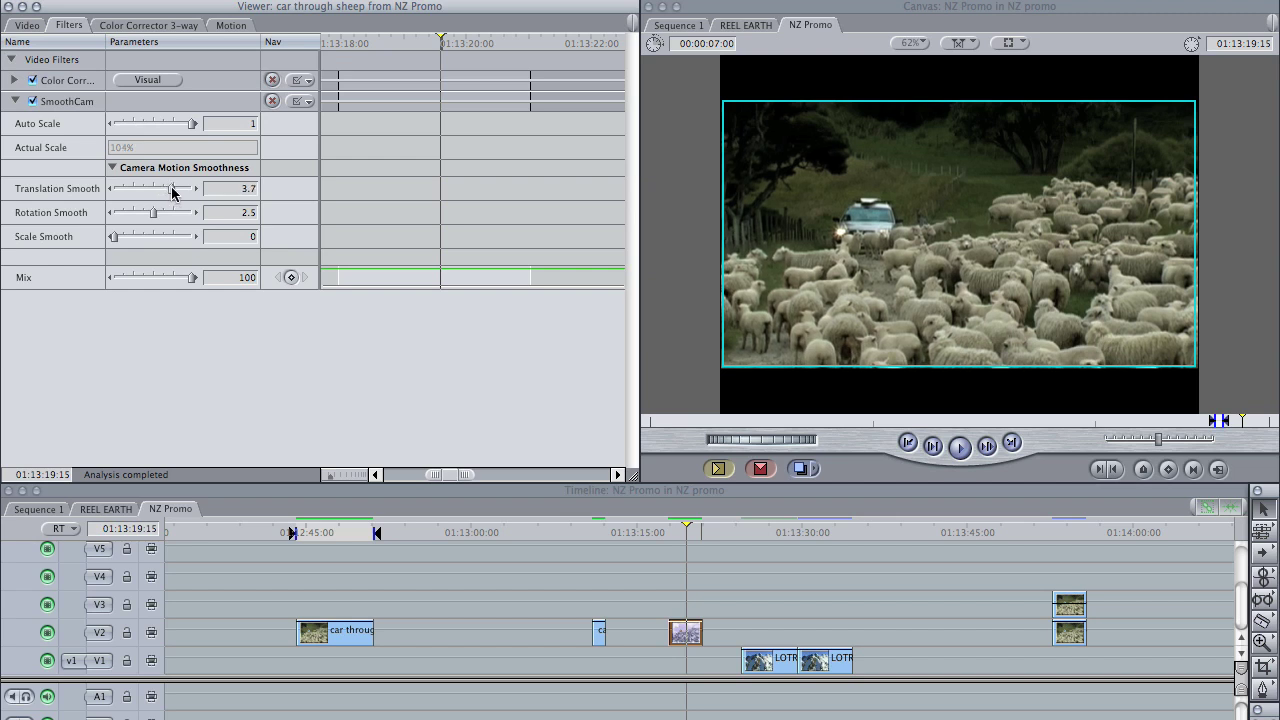
click(125, 190)
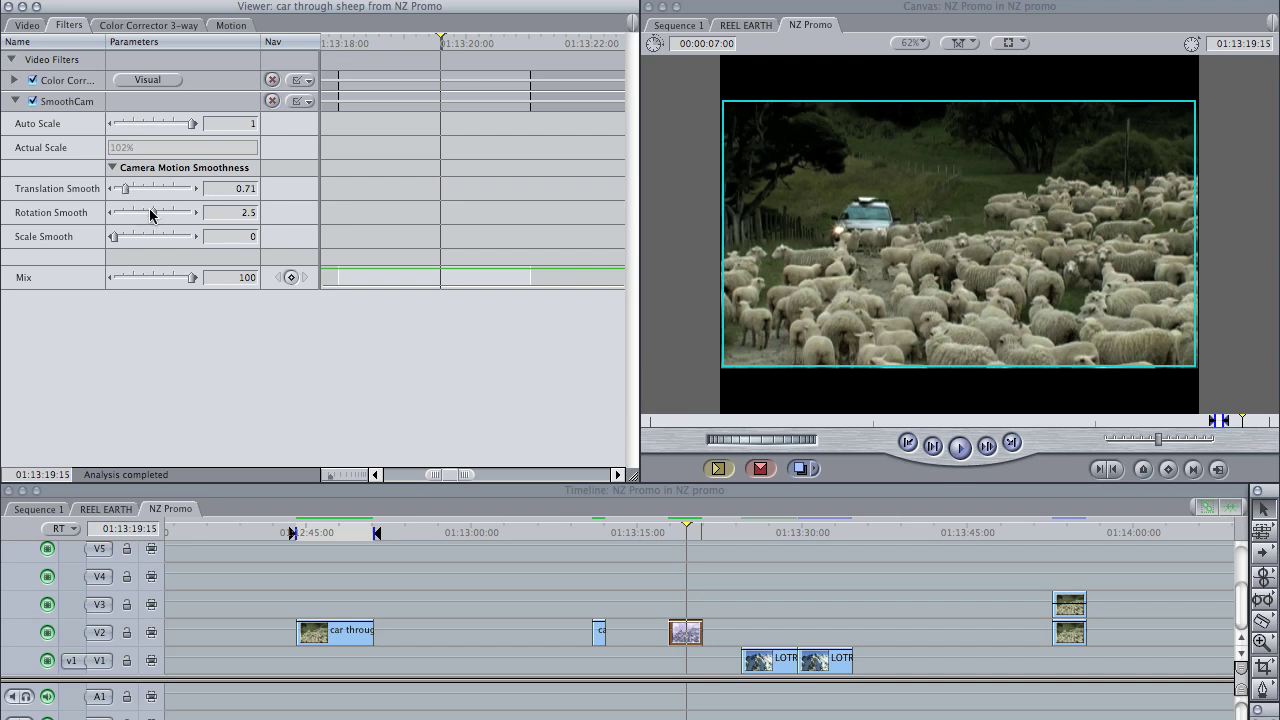
Set Rotation Smooth to 0 and try Mix at 48 before restoring it to 100
drag(150, 215, 104, 210)
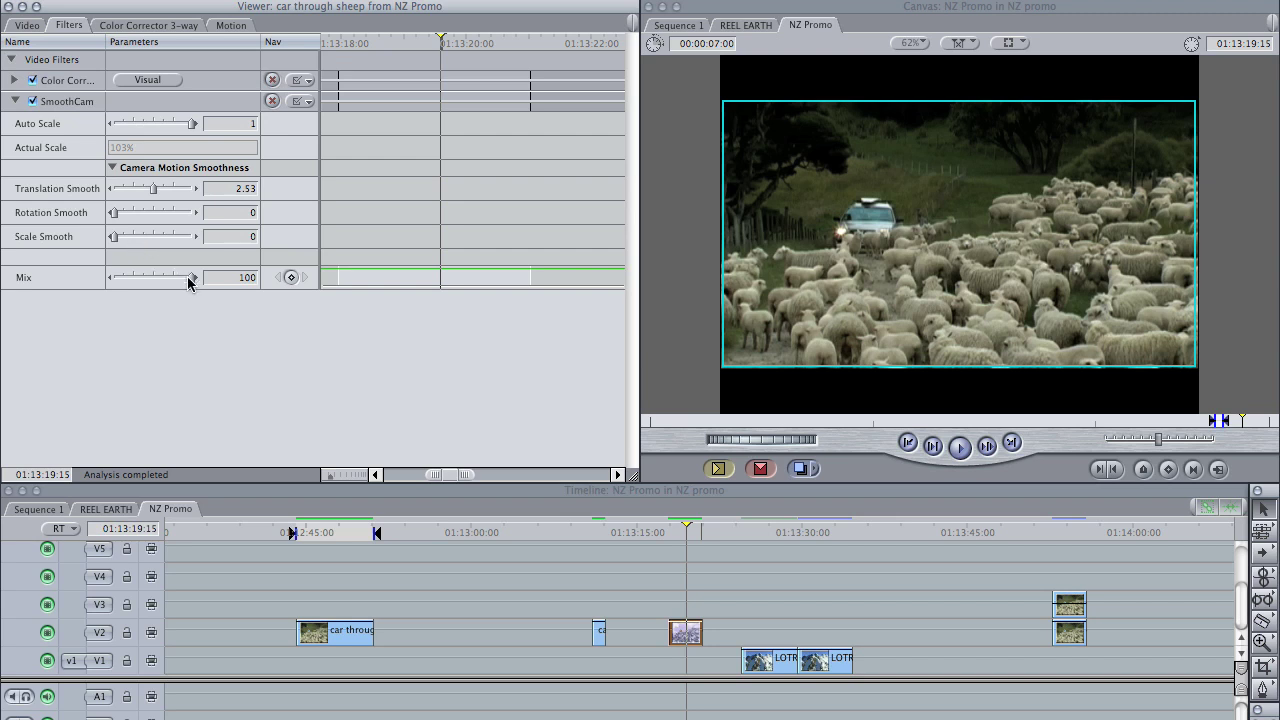
drag(188, 276, 151, 278)
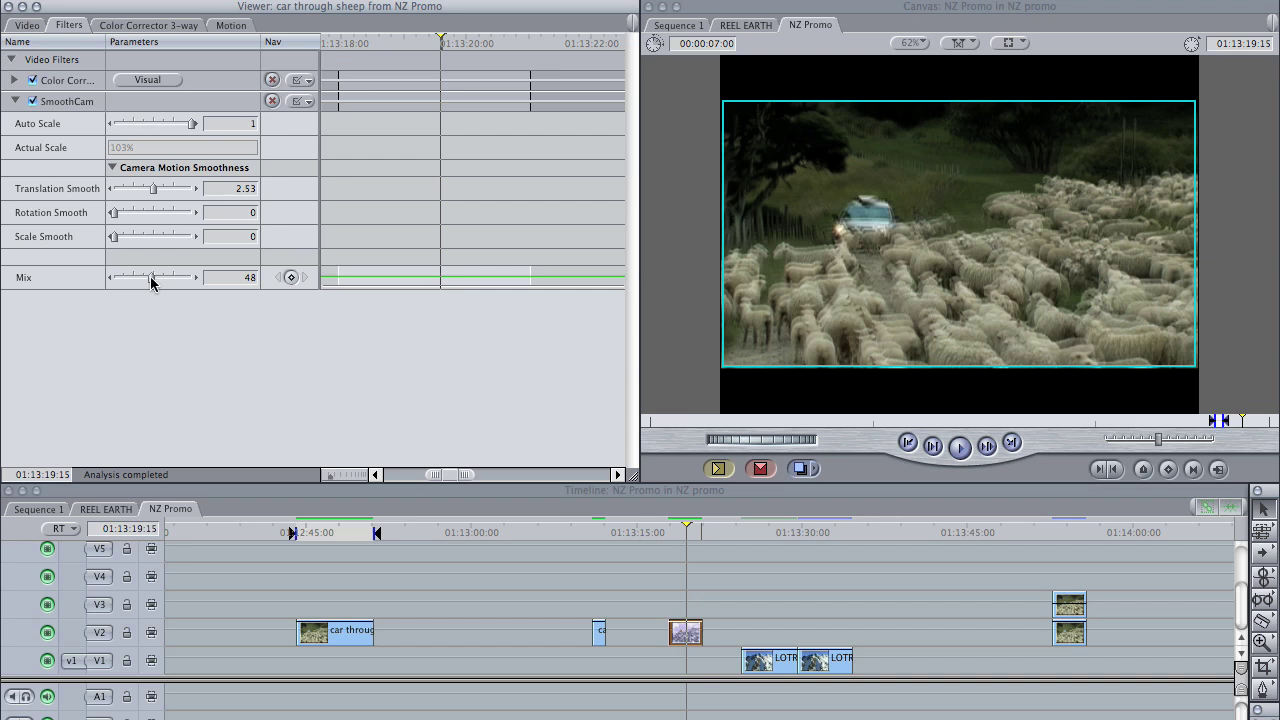
drag(151, 278, 210, 277)
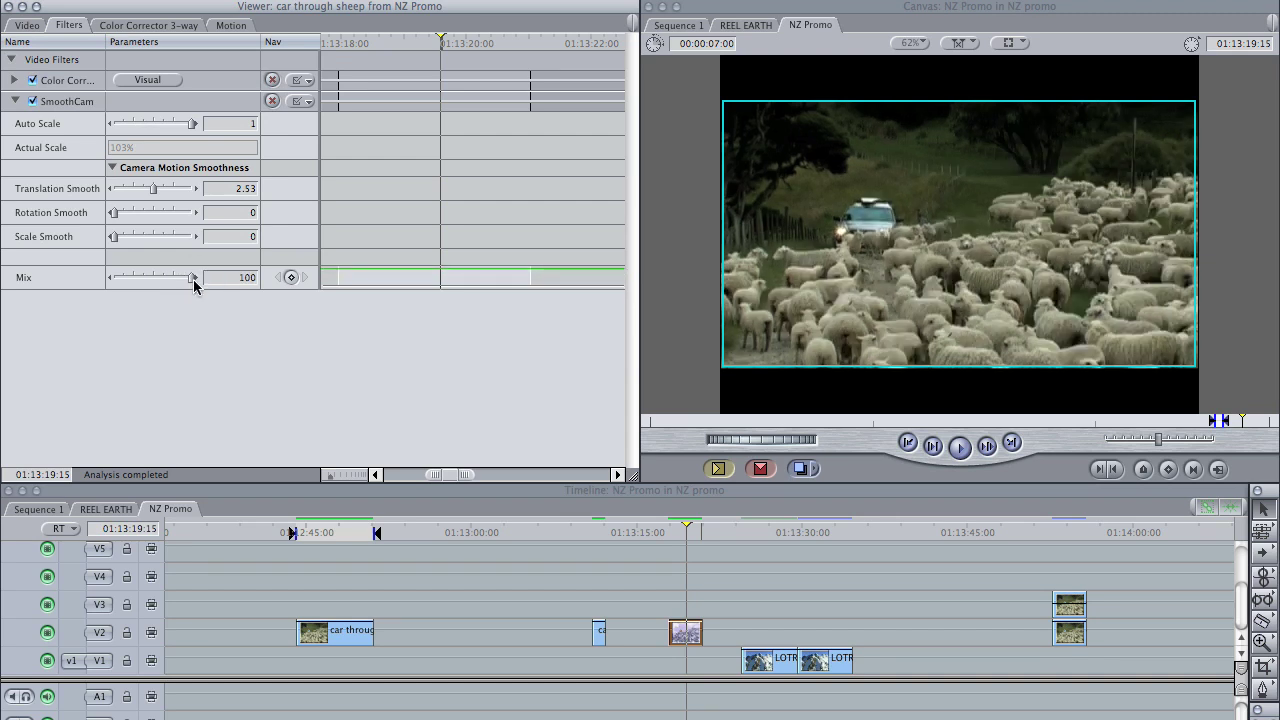
Load the LOTR mountain clip and set its SmoothCam Translation Smooth to 4.03 and Rotation Smooth to 2.66
click(826, 532)
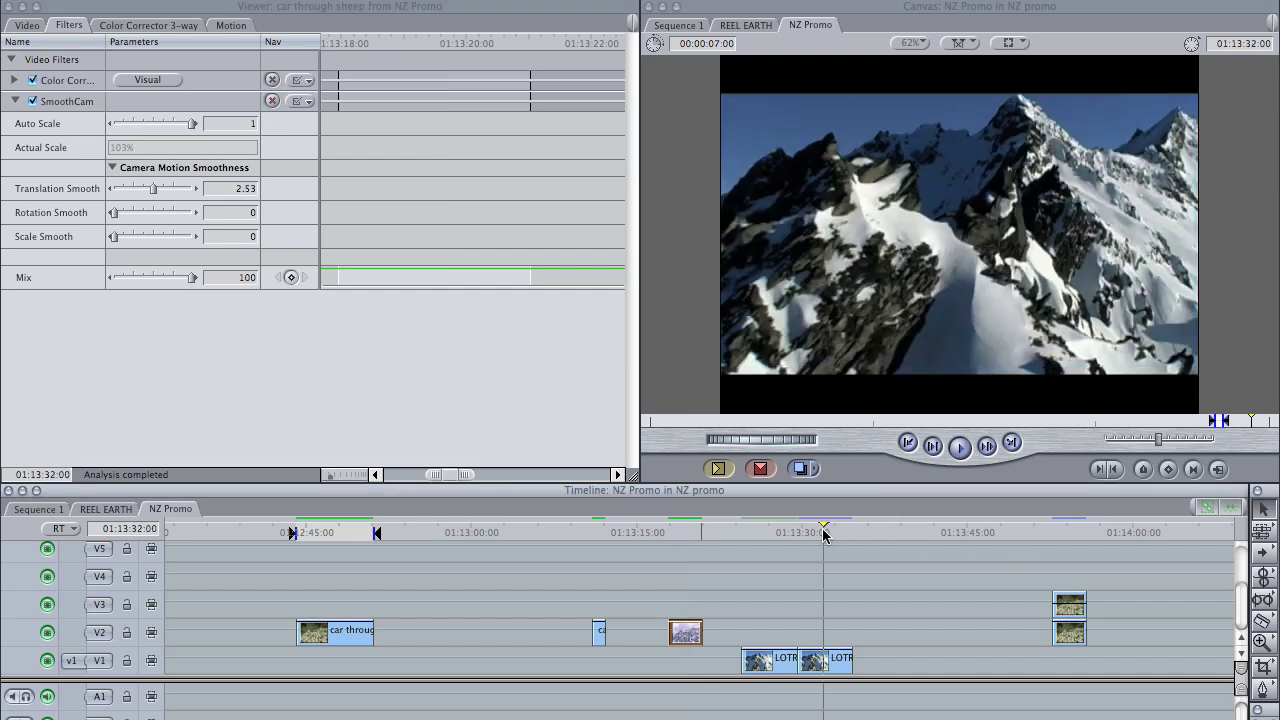
double_click(826, 660)
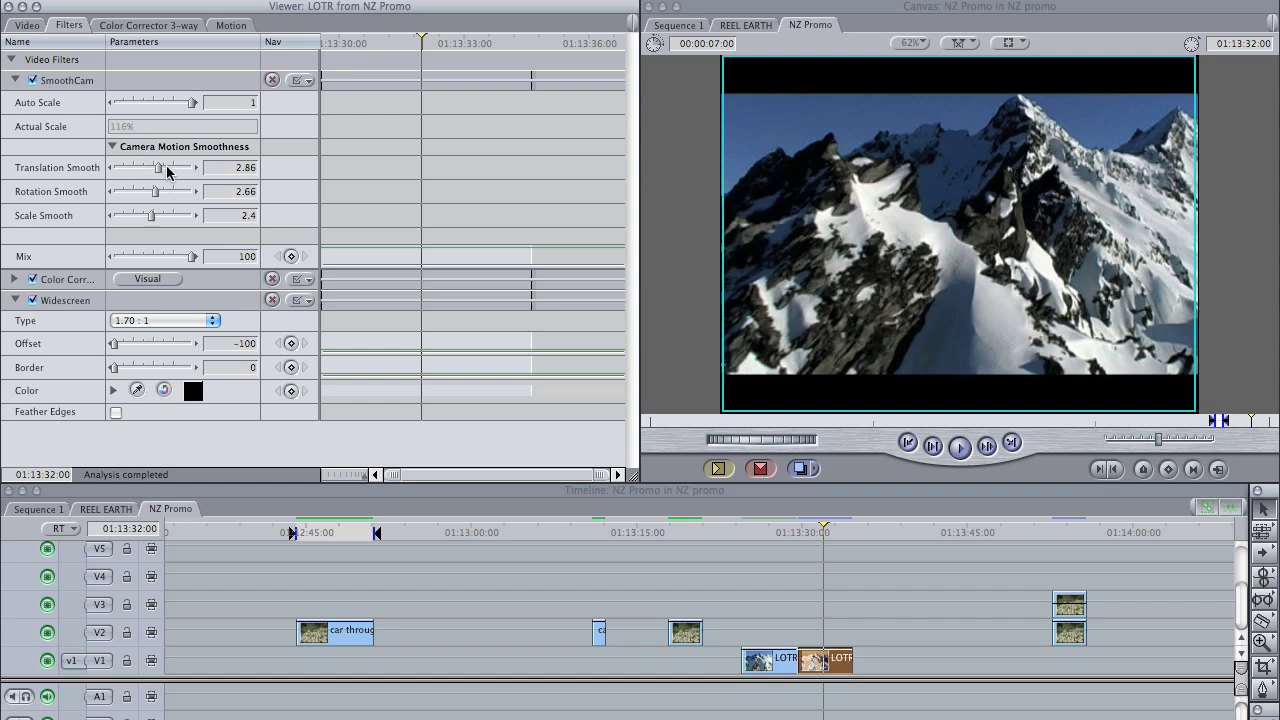
drag(167, 171, 178, 169)
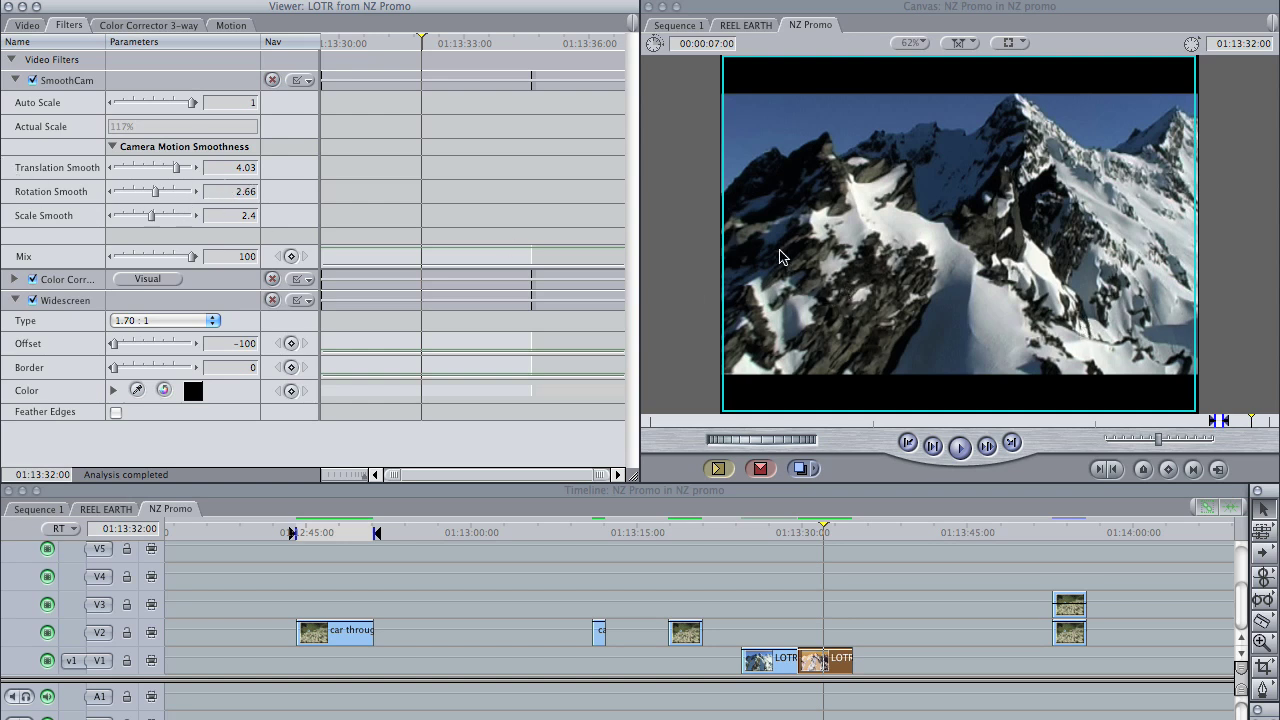
click(171, 191)
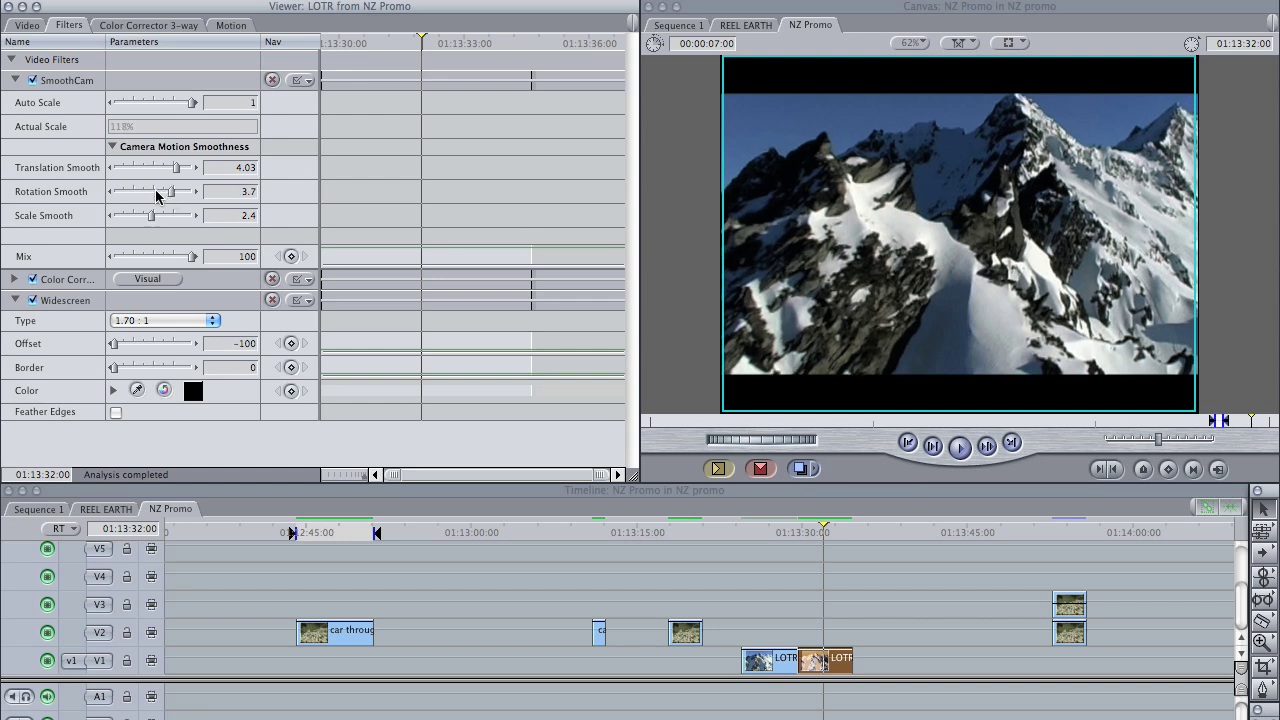
click(155, 194)
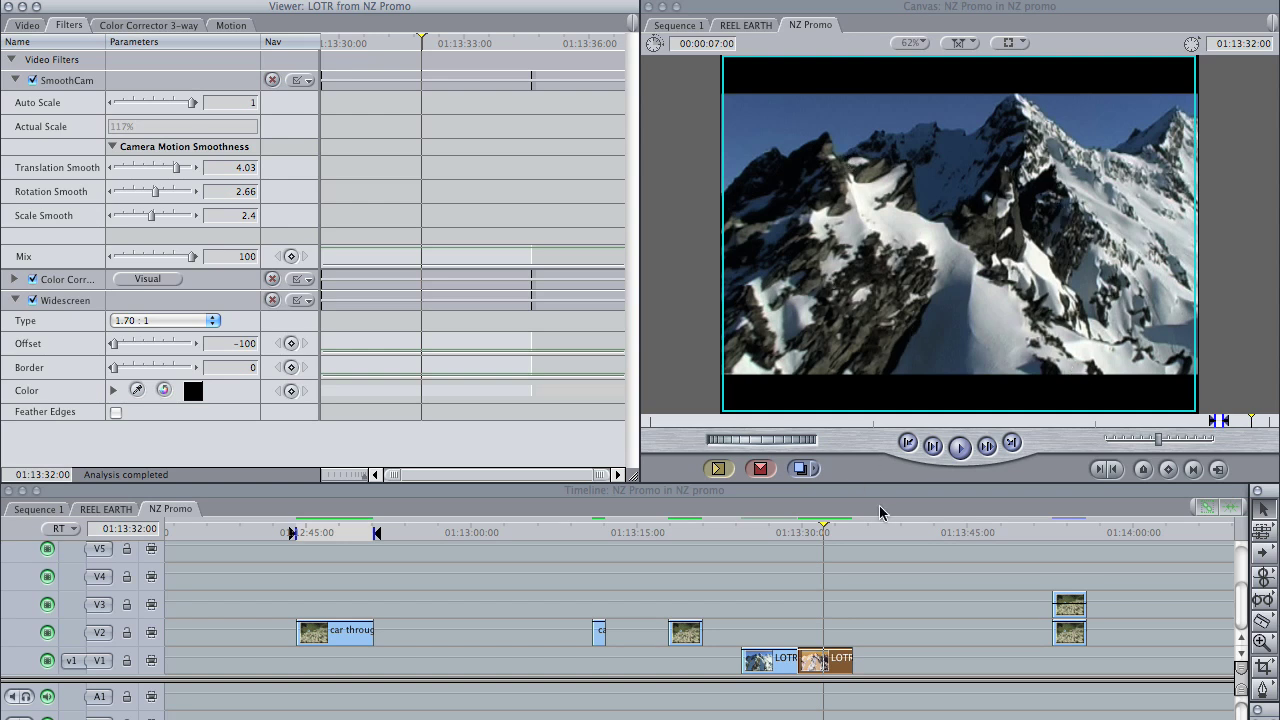
Play back the stacked V2/V3 sheep clips from their start near the end of the sequence
click(779, 527)
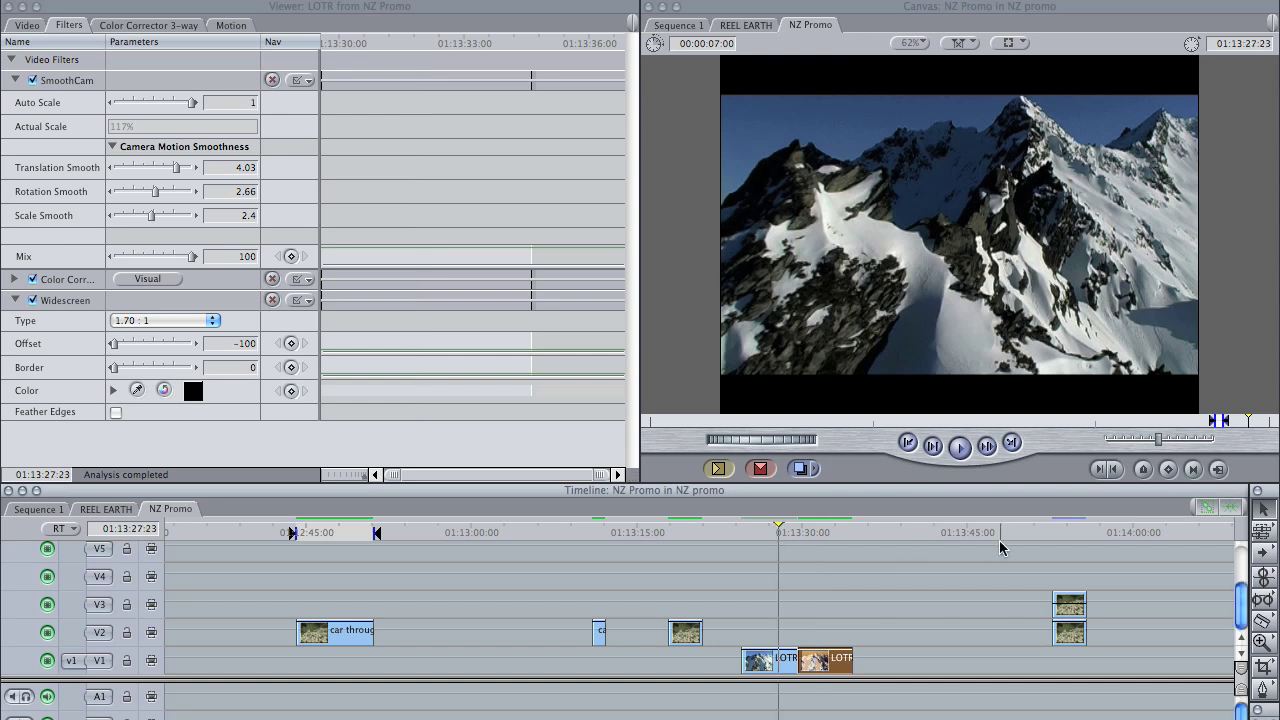
click(1067, 530)
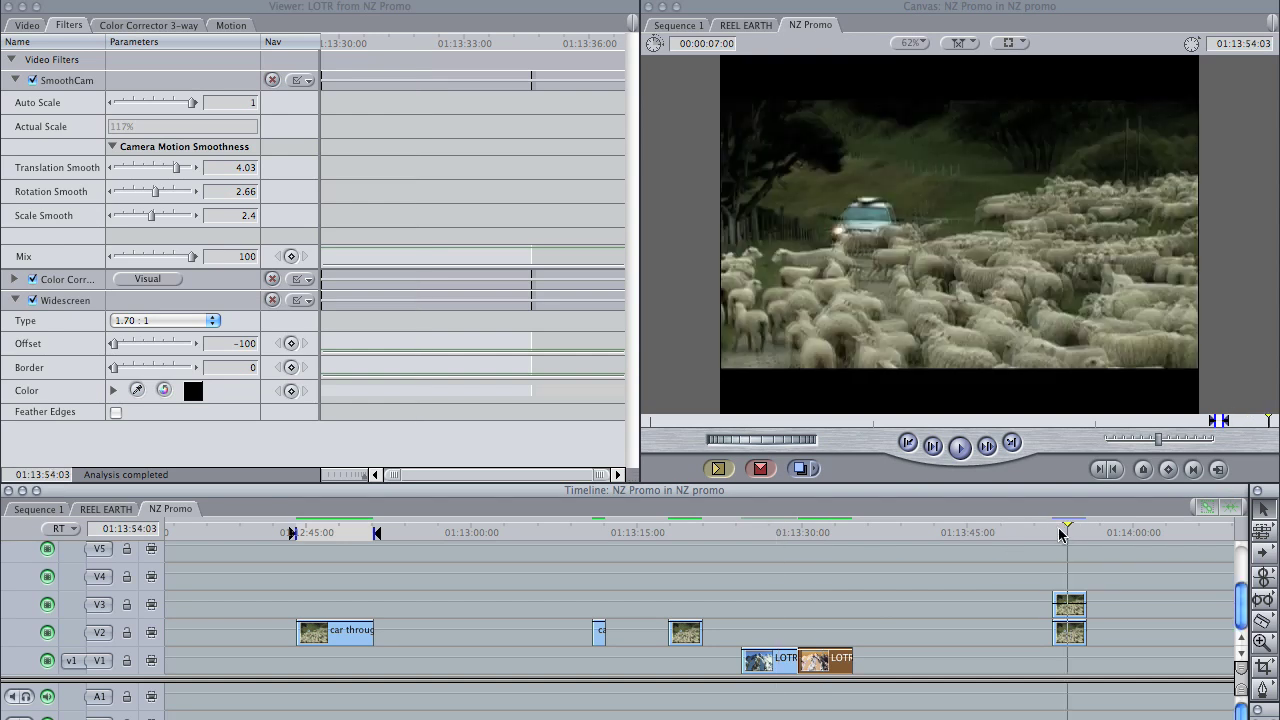
key(Up)
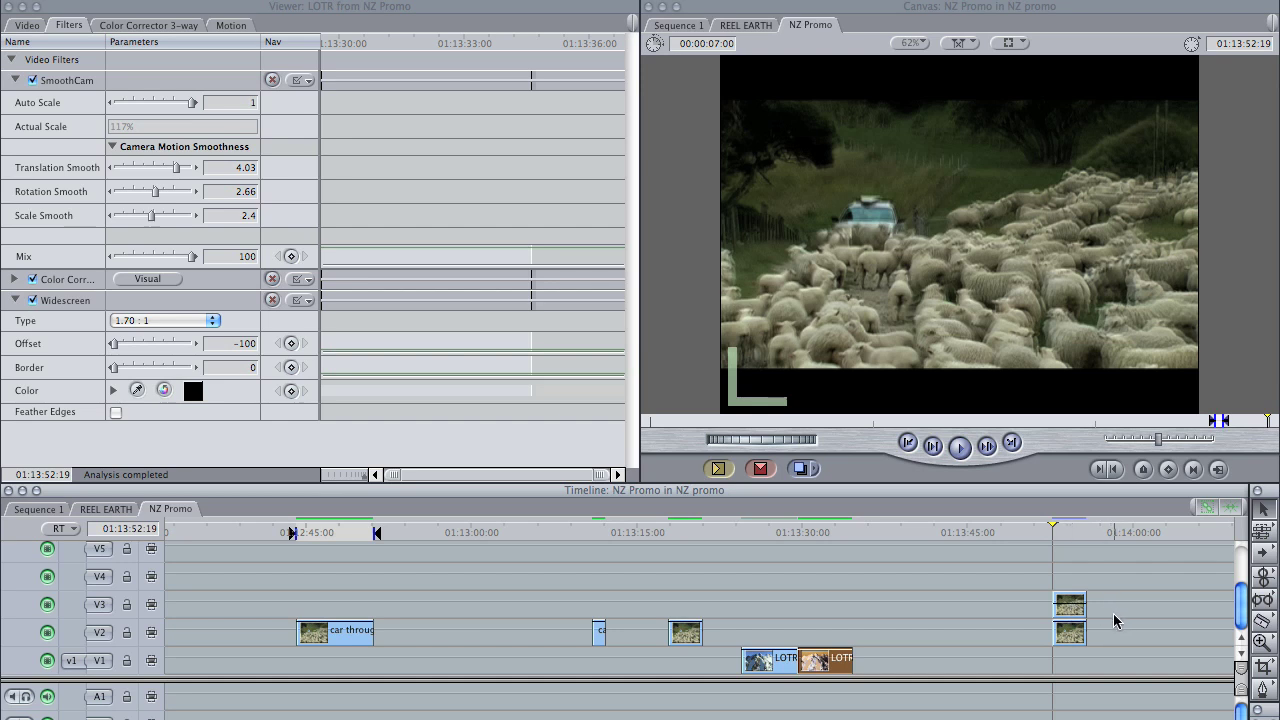
key(space)
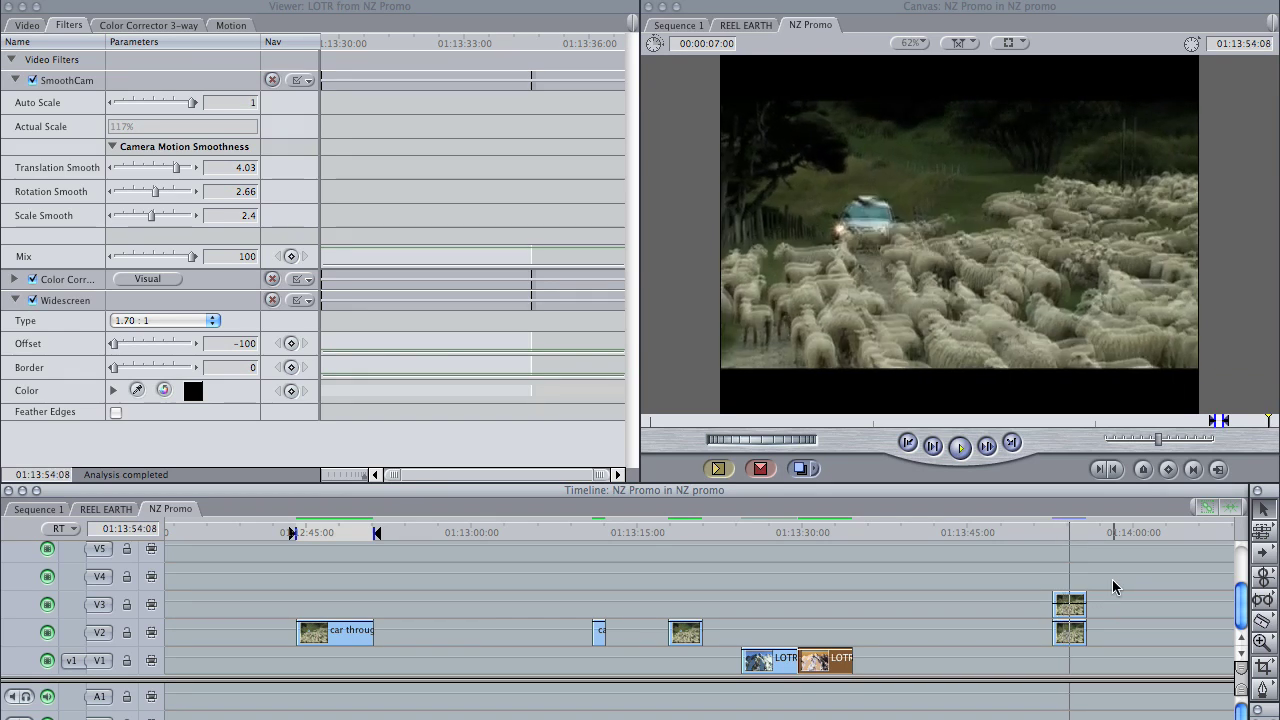
click(1062, 530)
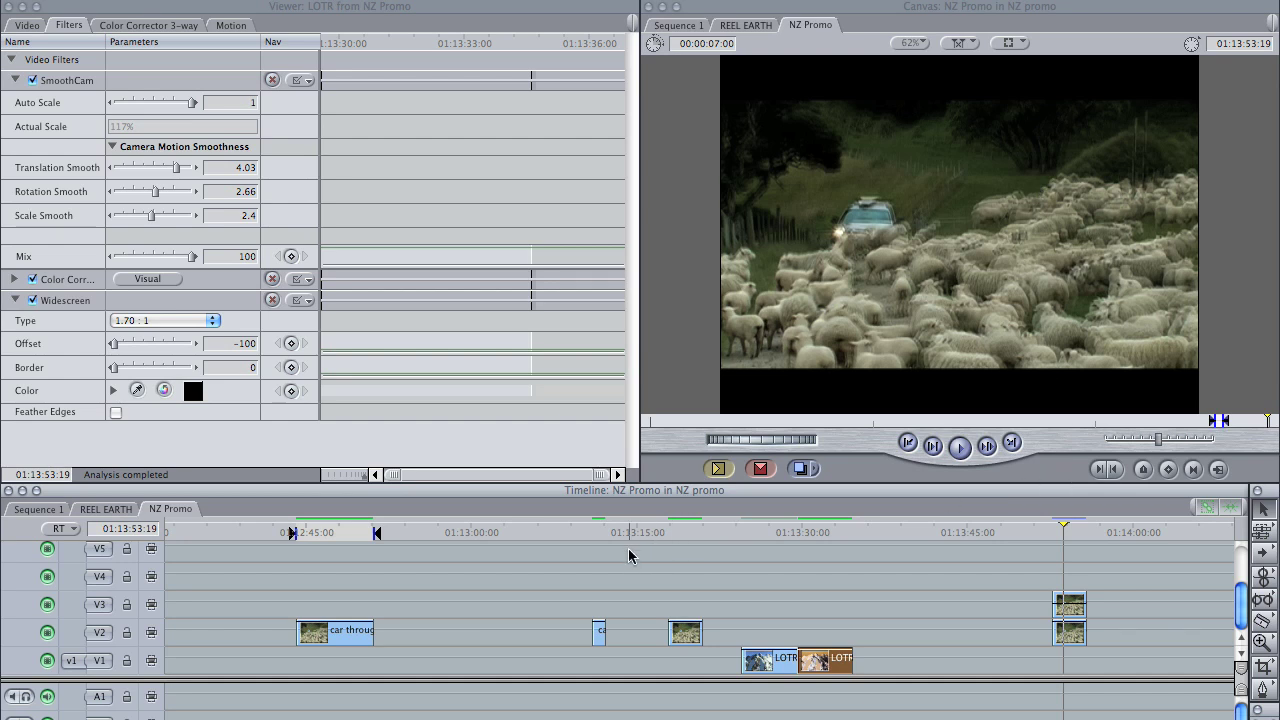
Return the playhead to the V2 sheep clip at 01:13:19:00 and bring up the Video Filters categories
click(680, 532)
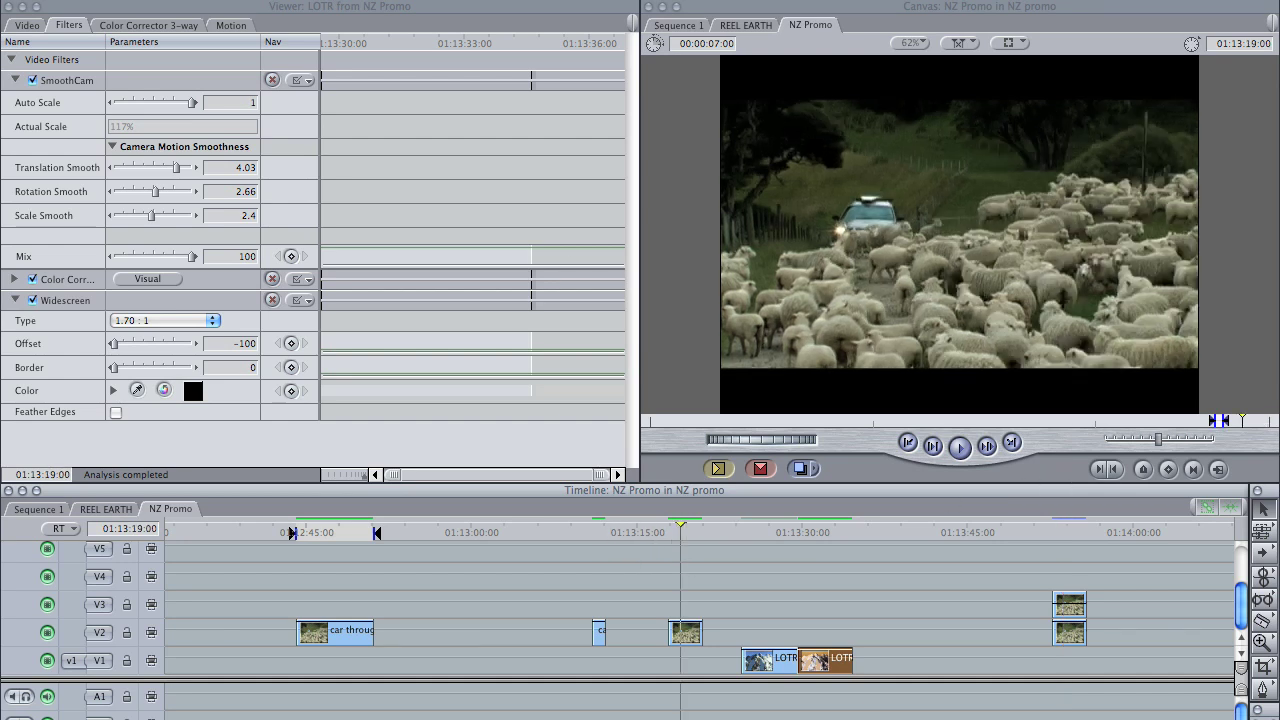
click(578, 2)
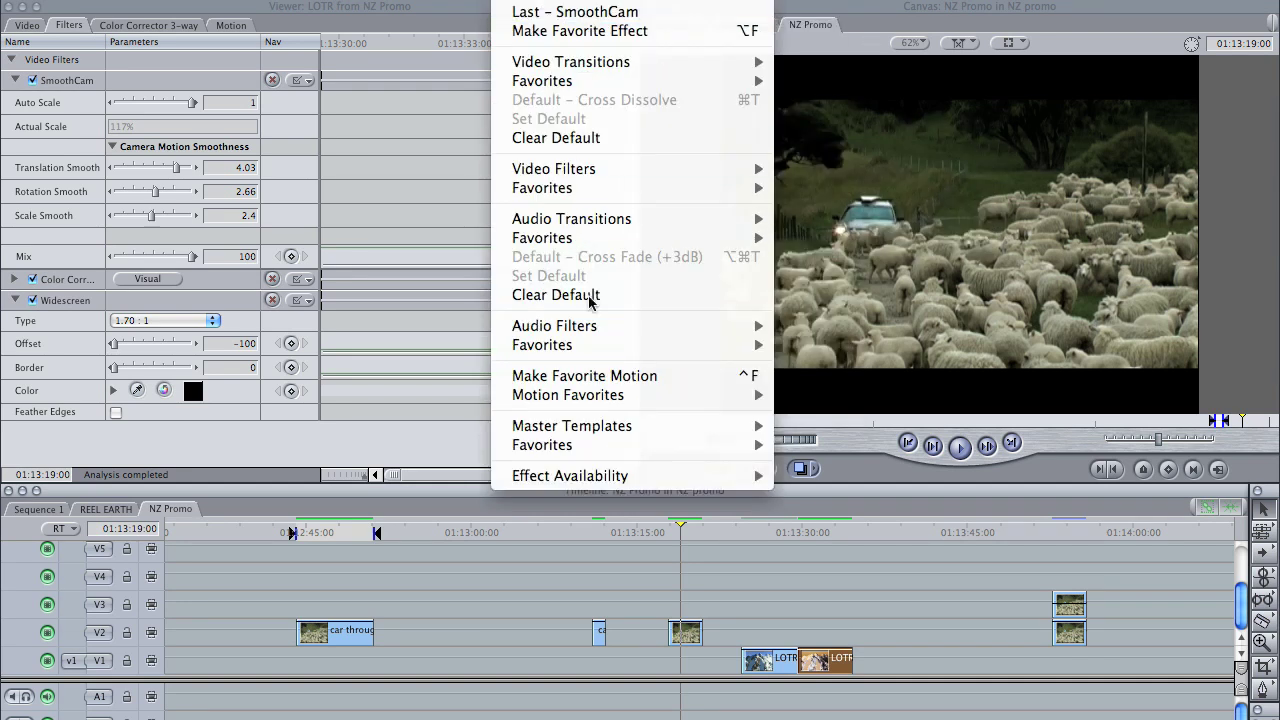
mouse_move(641, 169)
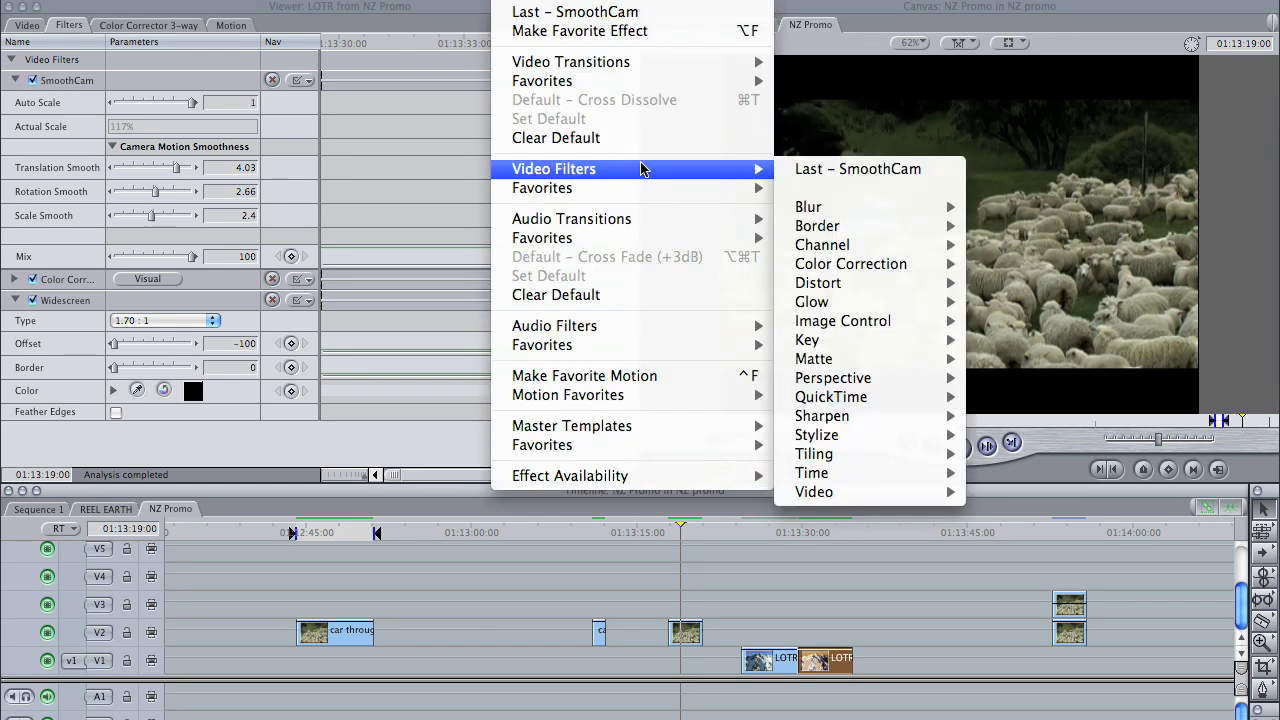